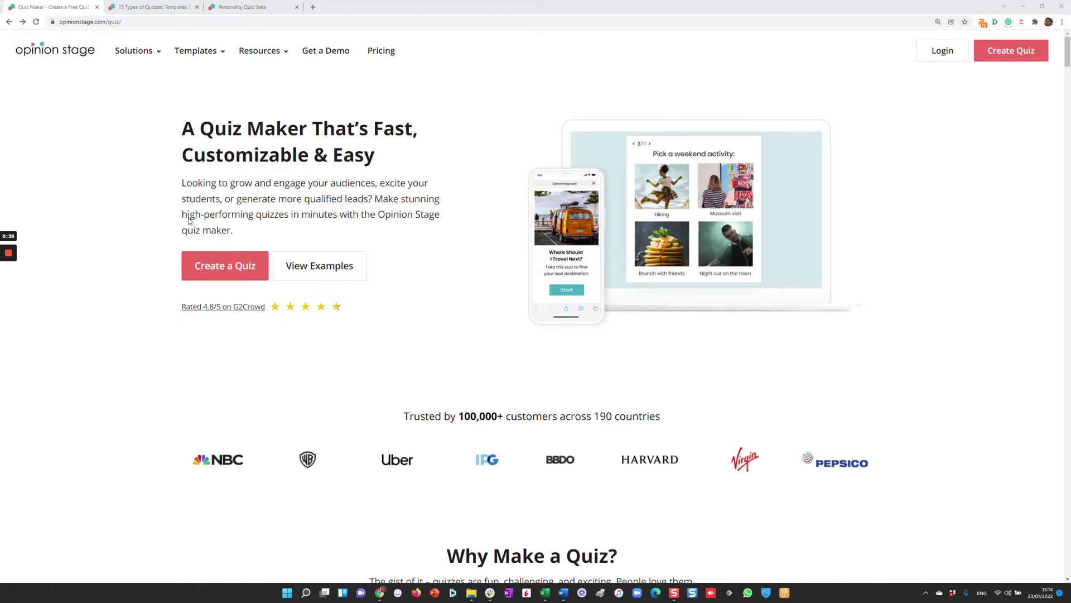
Open the Personality Quiz Template from the Types of Quizzes templates and start its preview.
{"action": "left_click", "coordinate": [156, 8]}
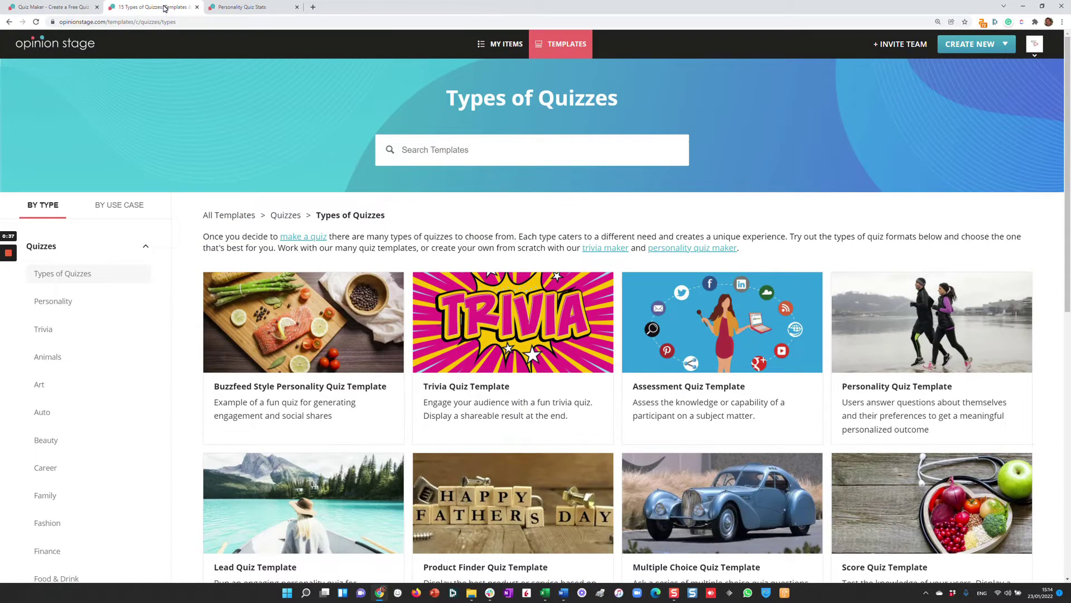
{"action": "left_click", "coordinate": [879, 317]}
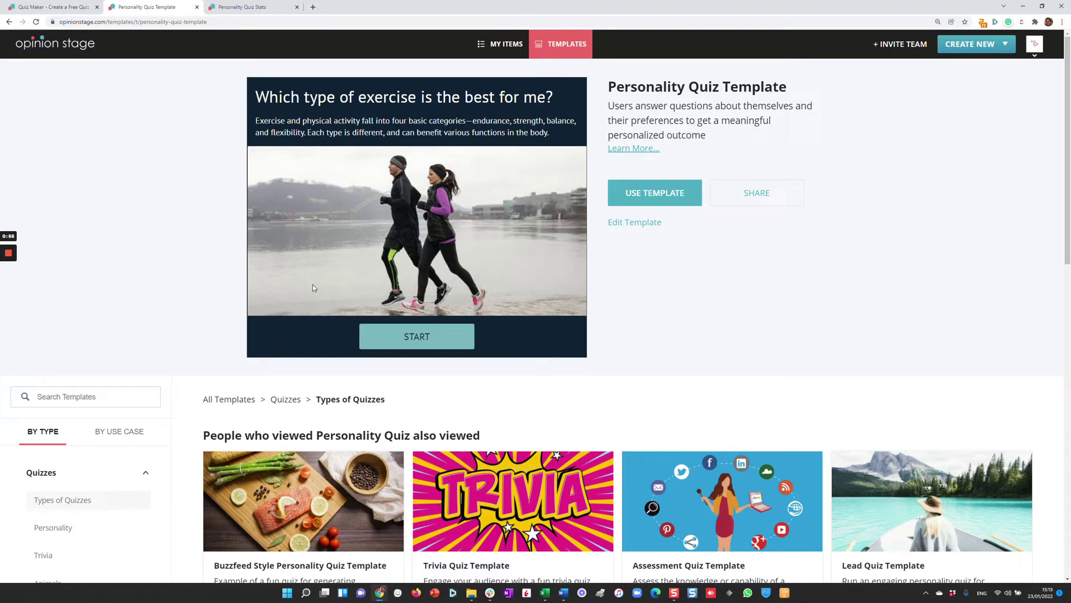
{"action": "left_click", "coordinate": [399, 342]}
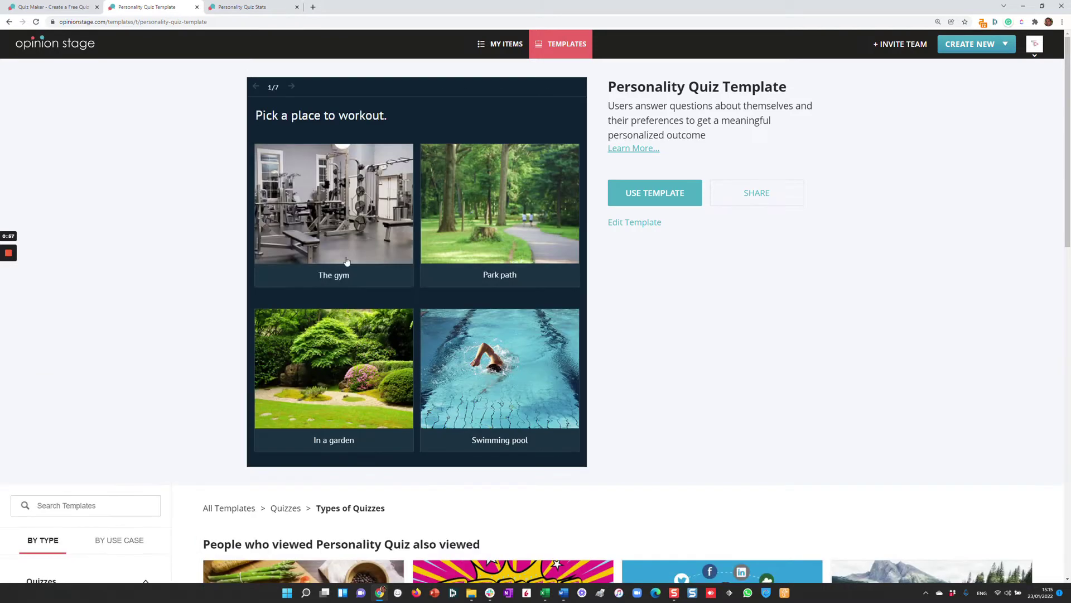
Answer the seven questions (gym, high anxiety, 31-45, Fruit, No, Yes, Nike sneaker) to reach Strength.
{"action": "left_click", "coordinate": [346, 261]}
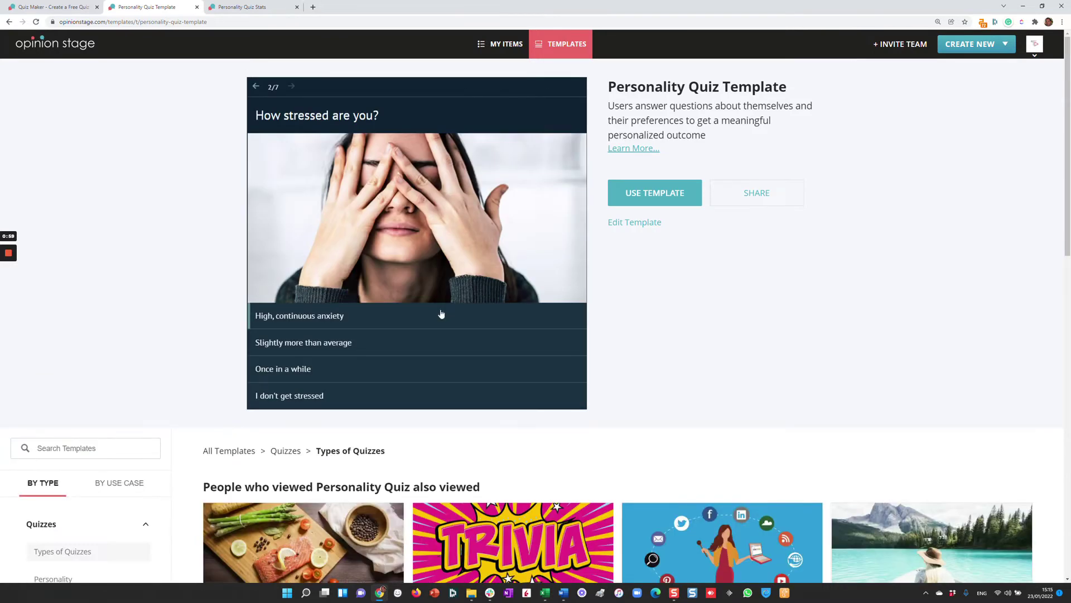
{"action": "left_click", "coordinate": [441, 315]}
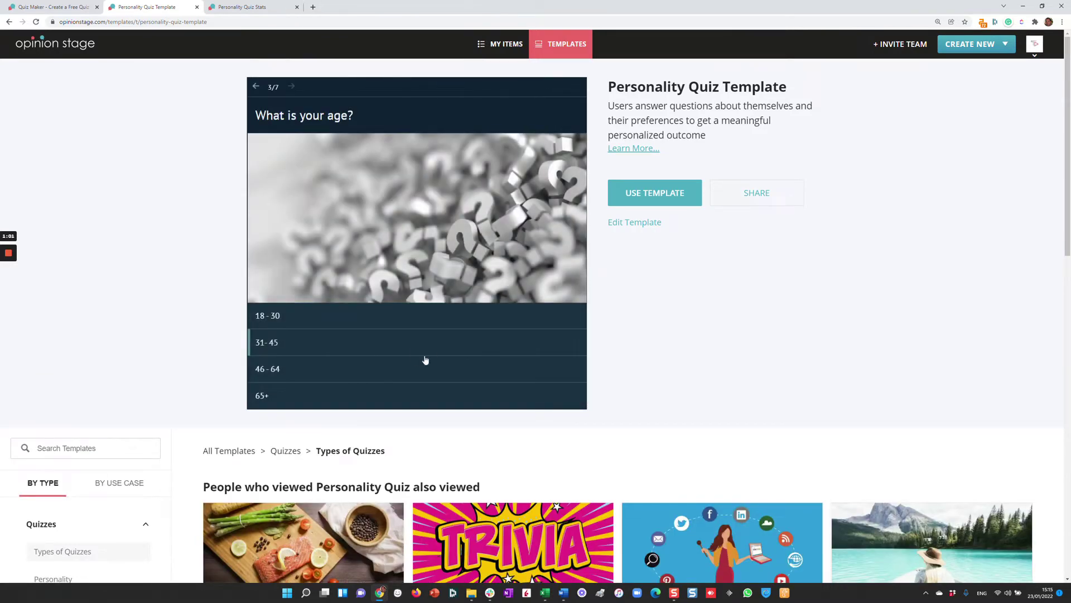
{"action": "left_click", "coordinate": [425, 355]}
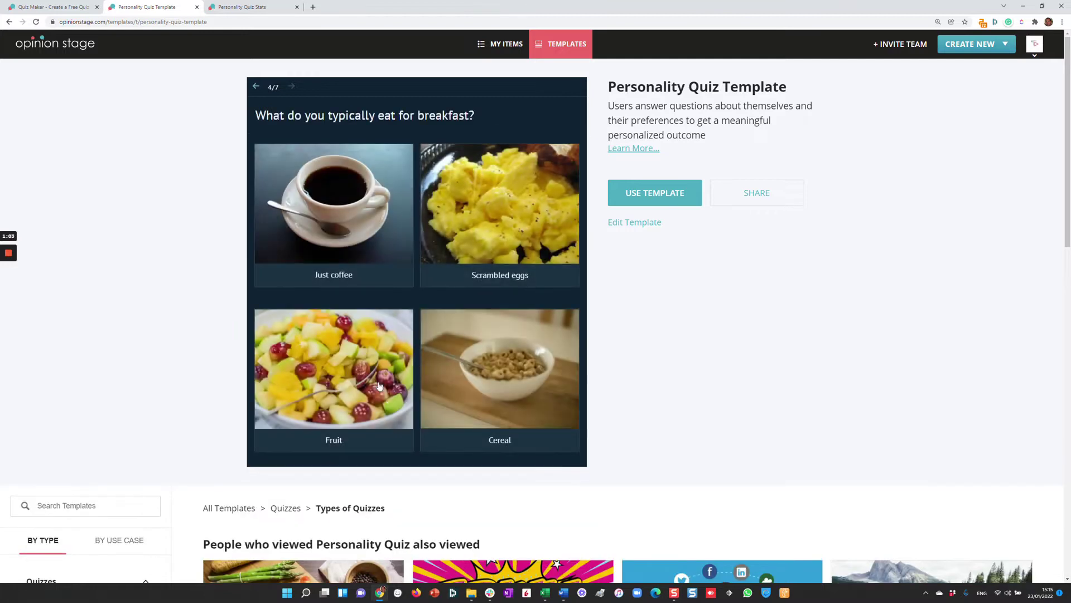
{"action": "left_click", "coordinate": [379, 386]}
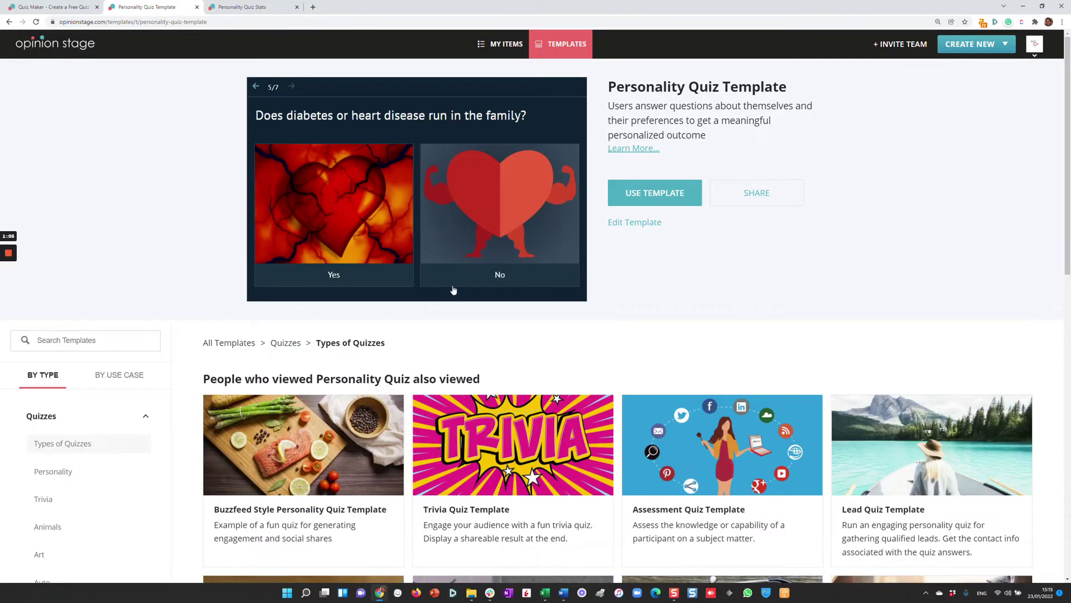
{"action": "left_click", "coordinate": [496, 241]}
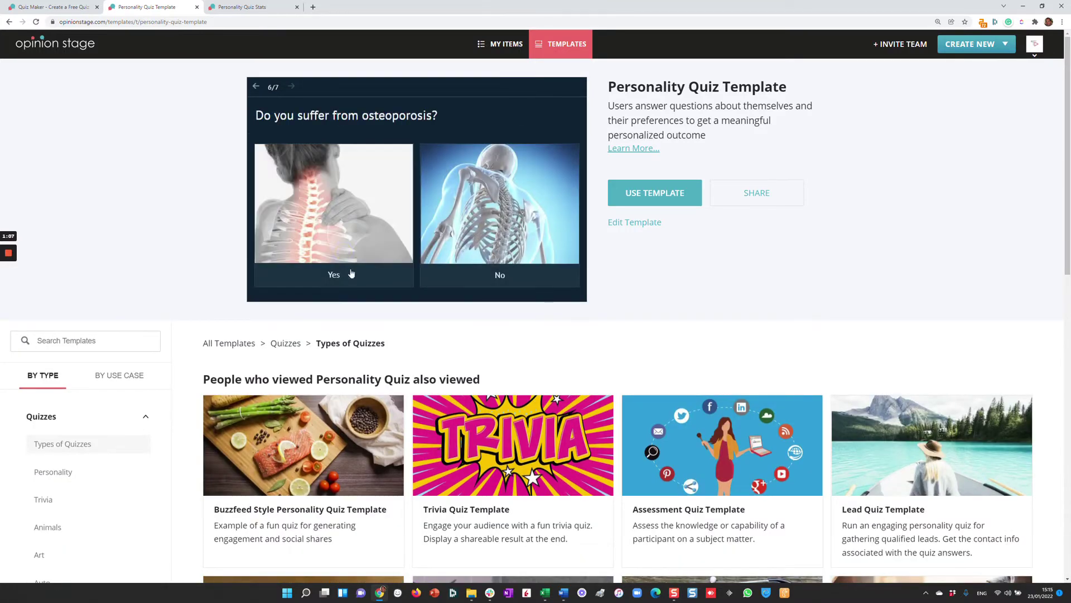
{"action": "left_click", "coordinate": [342, 255]}
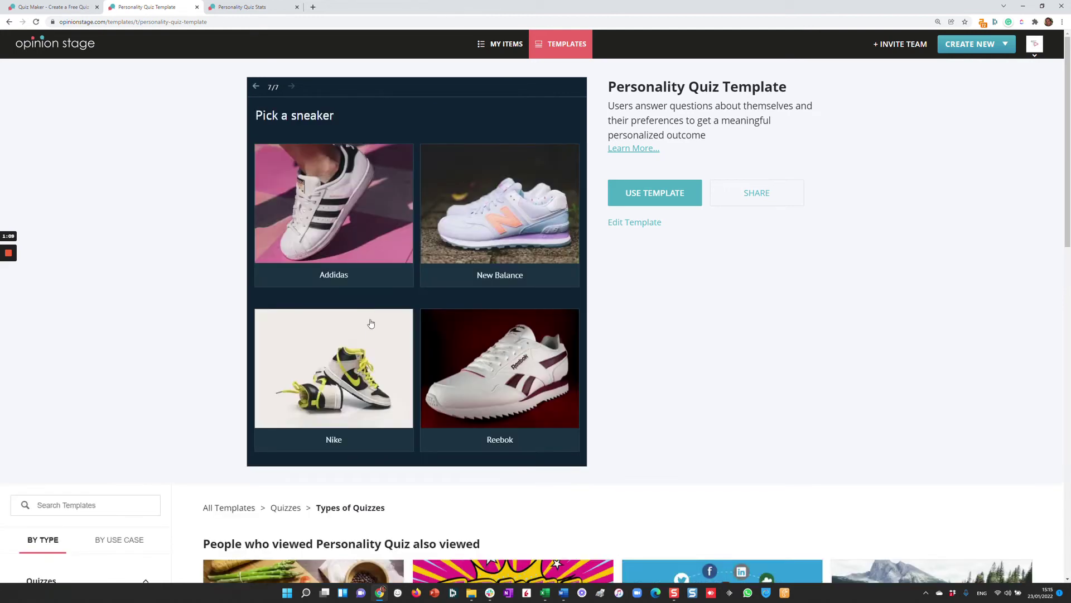
{"action": "left_click", "coordinate": [371, 325]}
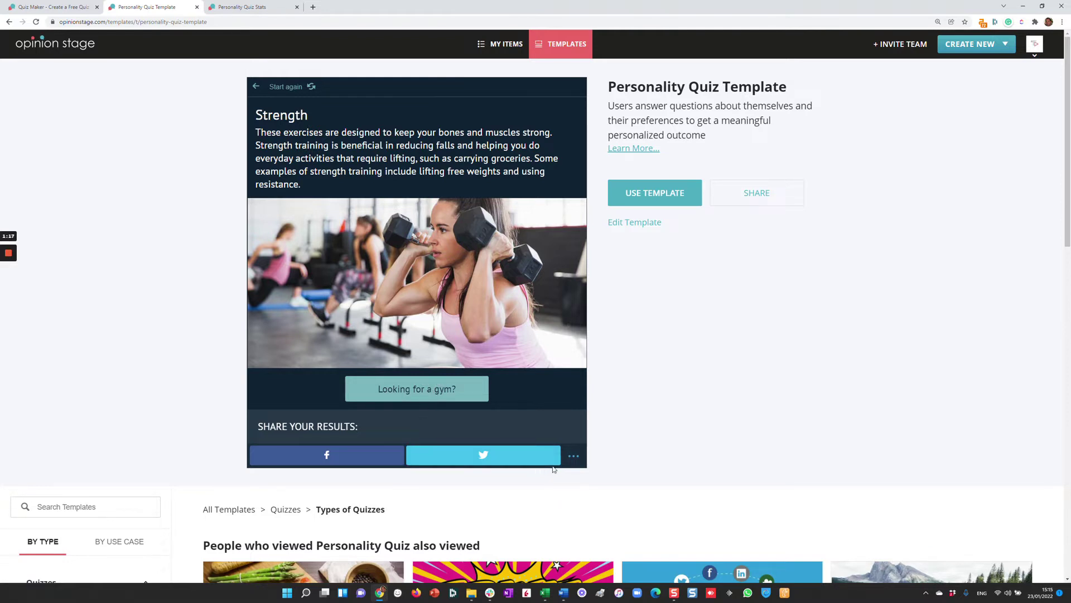
Expand the extra sharing options on the result and scroll down to the related templates.
{"action": "left_click", "coordinate": [569, 462]}
{"action": "left_click", "coordinate": [572, 456]}
{"action": "scroll", "coordinate": [694, 409], "scroll_direction": "down", "scroll_amount": 6}
Preview the Trivia Quiz Template, answering Chevrolet Impala, Osmosis and Rupee for the first three questions.
{"action": "left_click", "coordinate": [514, 271]}
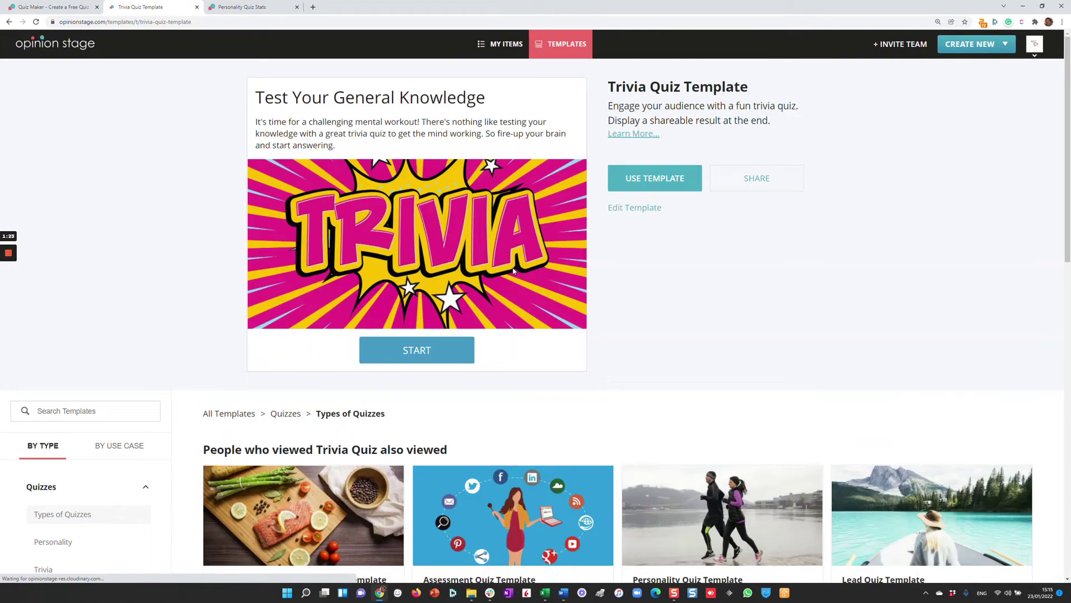
{"action": "left_click", "coordinate": [438, 348]}
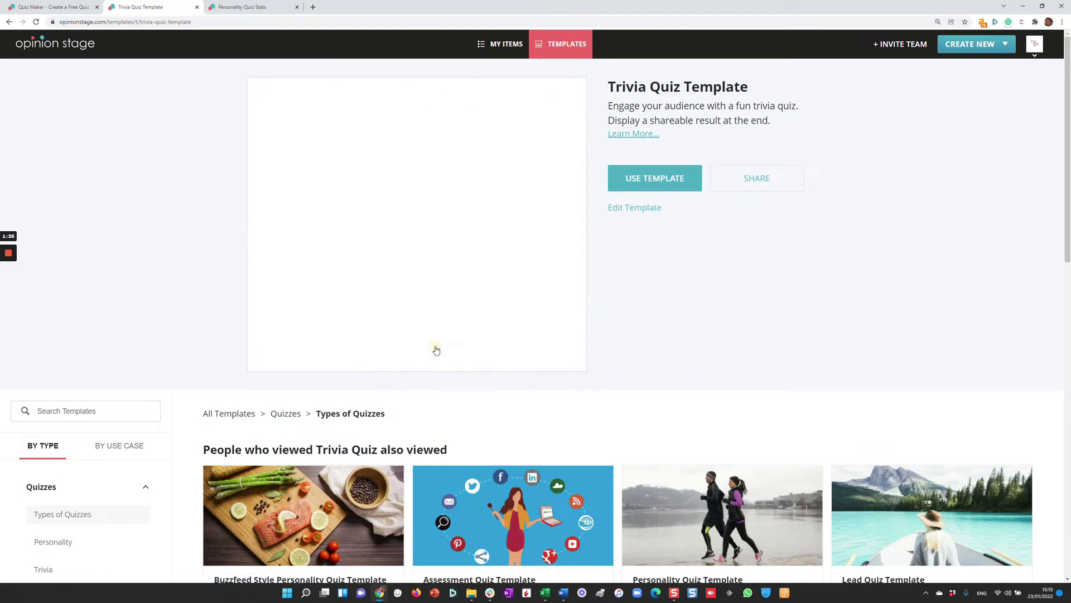
{"action": "left_click", "coordinate": [434, 357]}
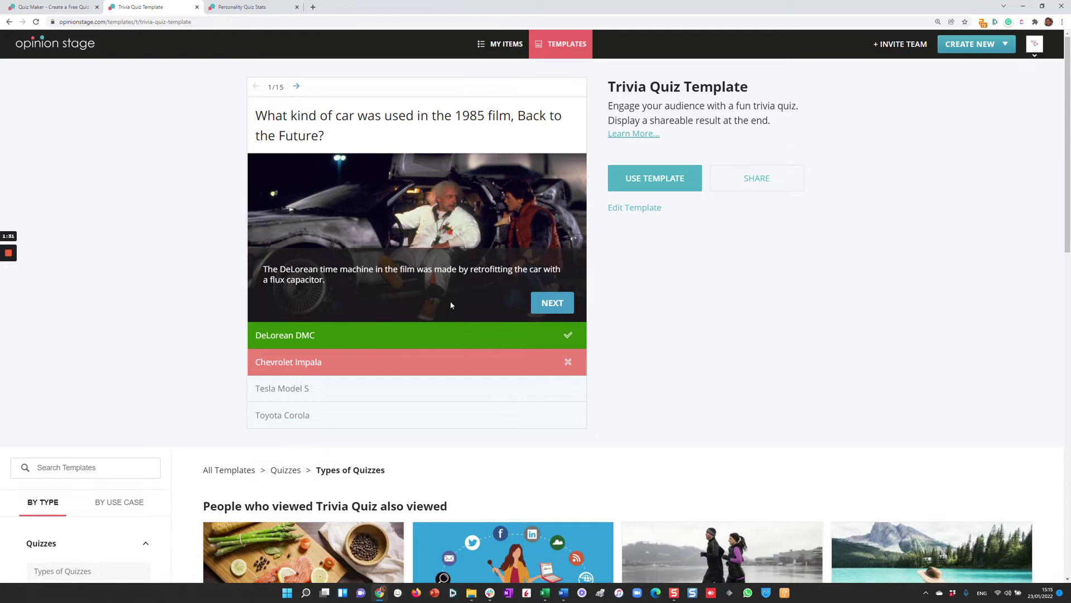
{"action": "left_click", "coordinate": [542, 305]}
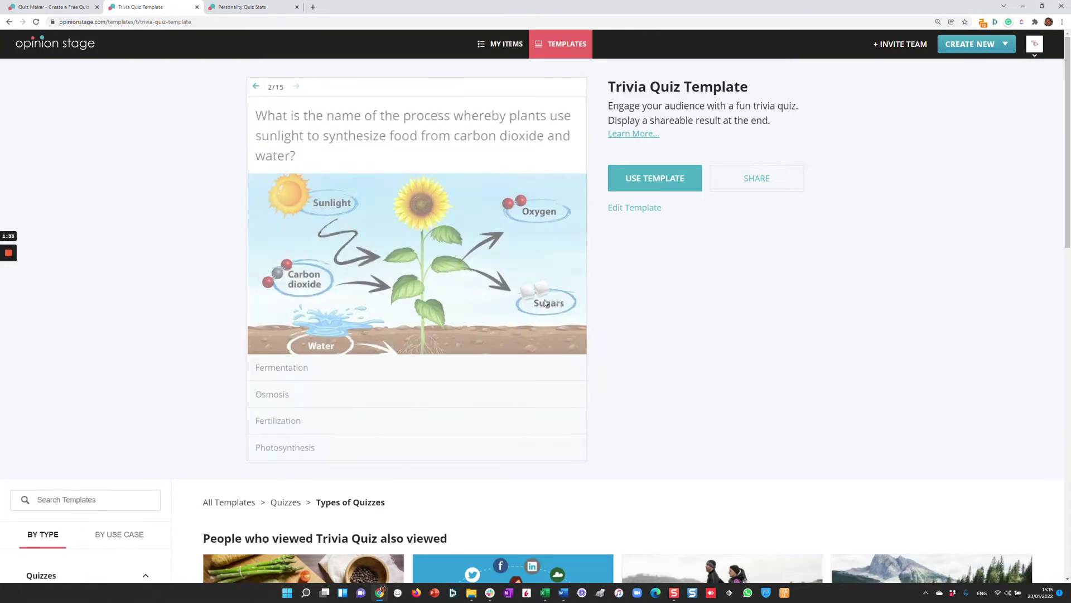
{"action": "left_click", "coordinate": [413, 402]}
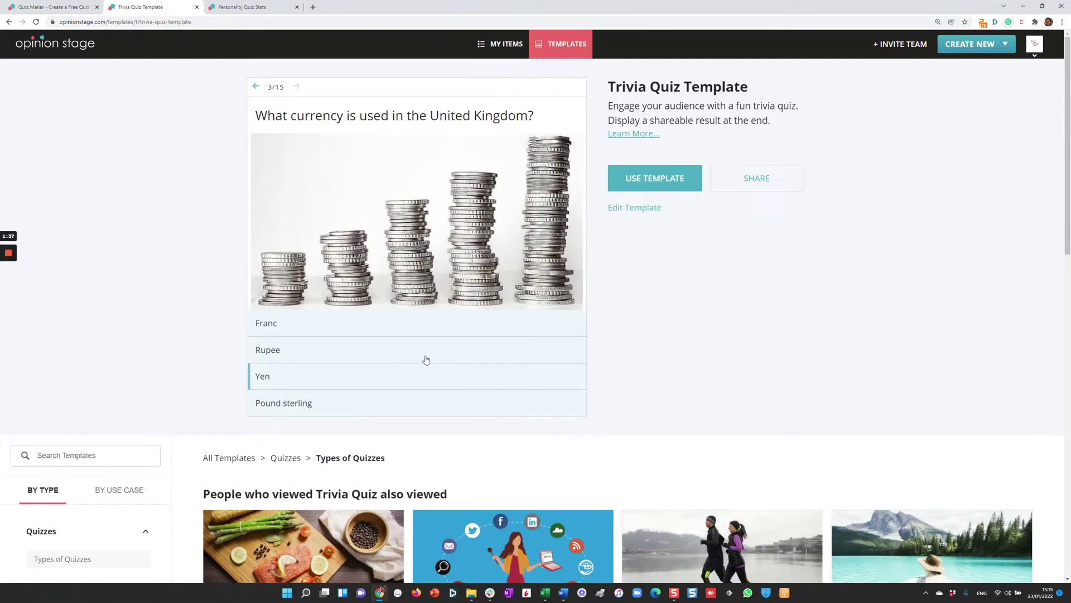
{"action": "left_click", "coordinate": [430, 348]}
{"action": "scroll", "coordinate": [589, 308], "scroll_direction": "down", "scroll_amount": 4}
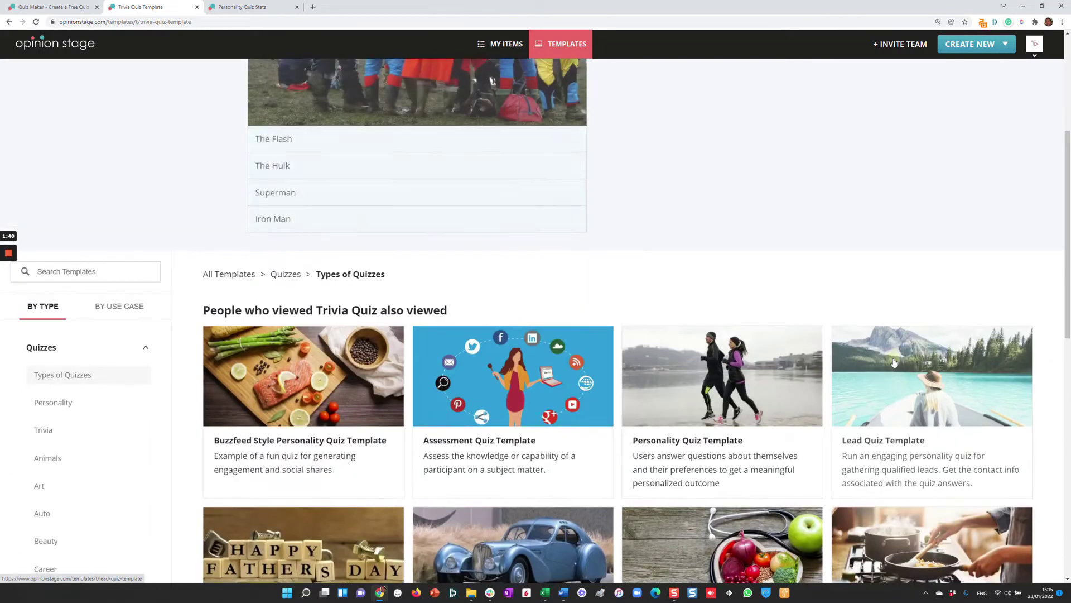
Preview the Lead Quiz Template: Hiking, Bread and cheese, agree, Delicious, Lord of the Rings, Hiking up a mountain.
{"action": "left_click", "coordinate": [894, 362]}
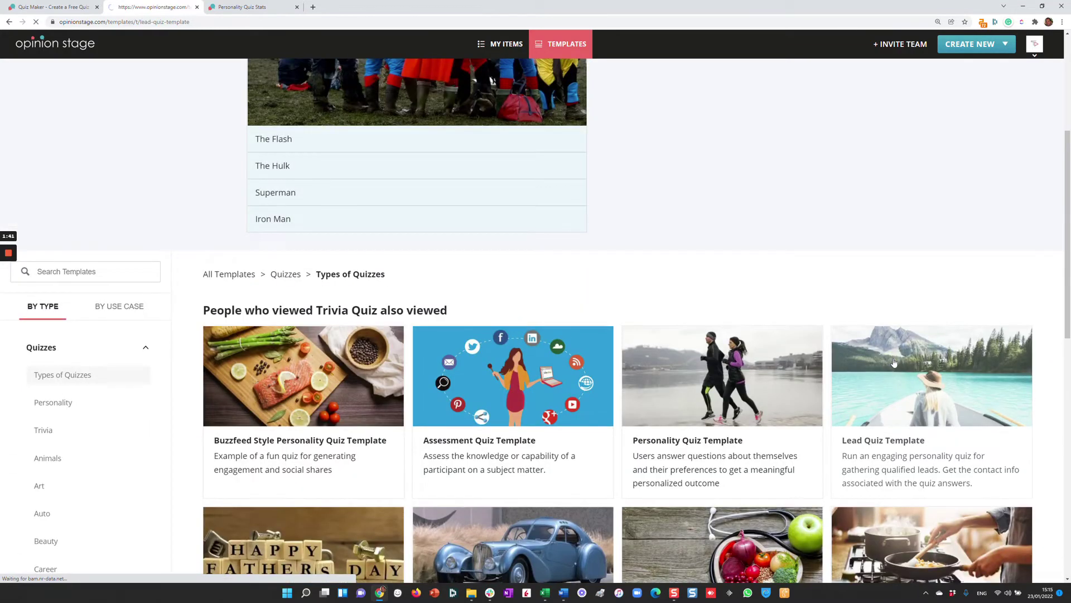
{"action": "left_click", "coordinate": [434, 351]}
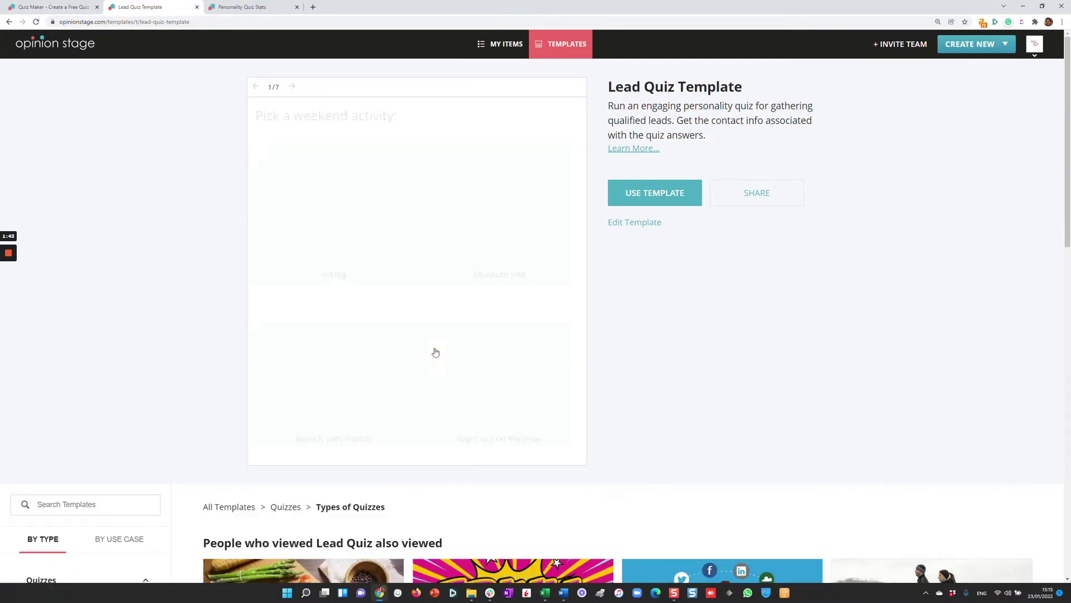
{"action": "left_click", "coordinate": [382, 278]}
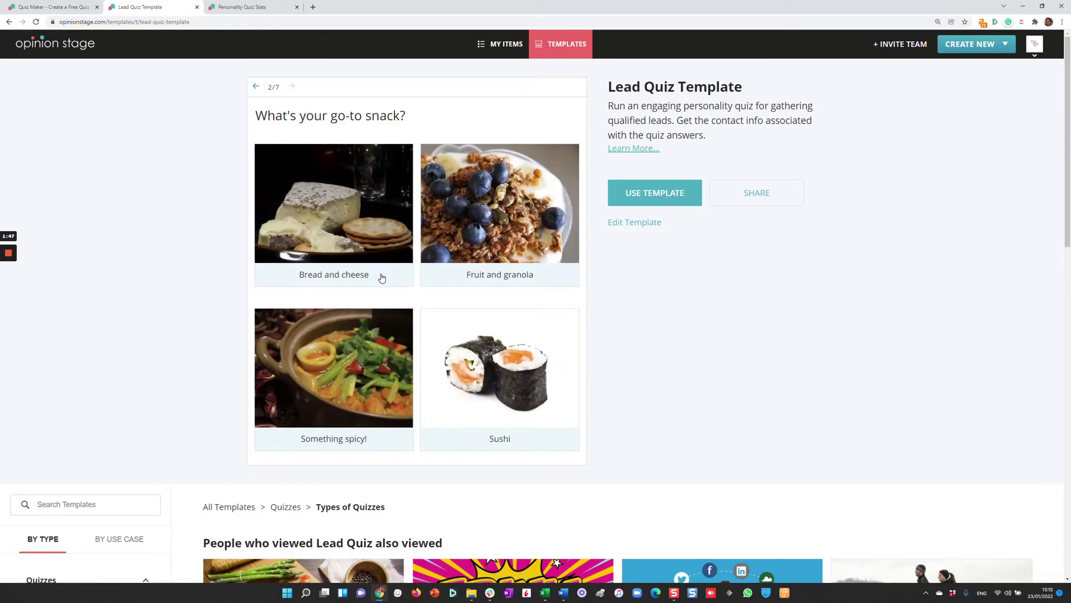
{"action": "left_click", "coordinate": [374, 255]}
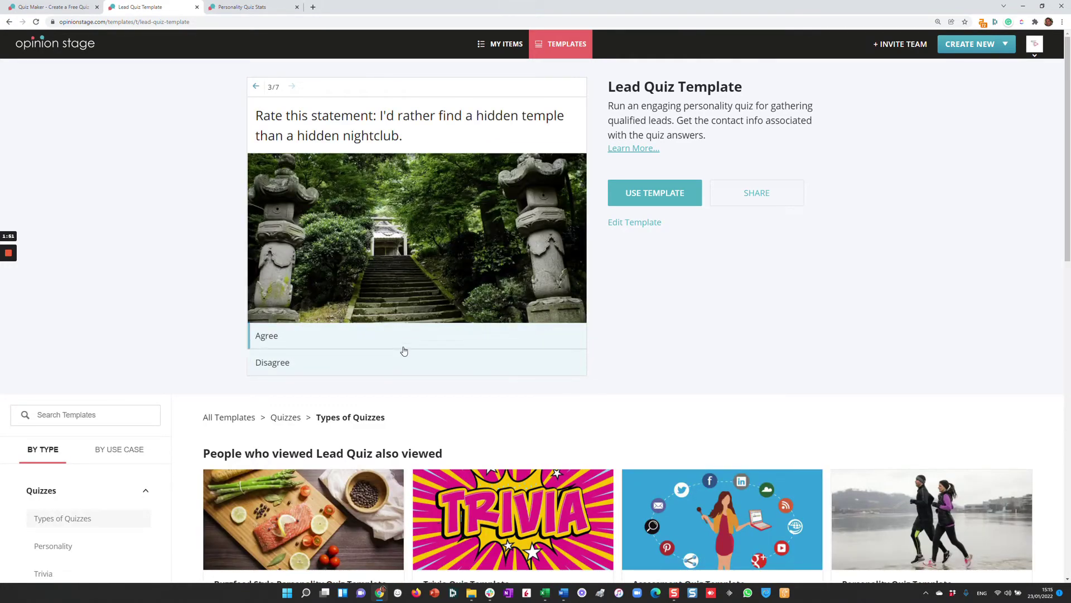
{"action": "left_click", "coordinate": [403, 348]}
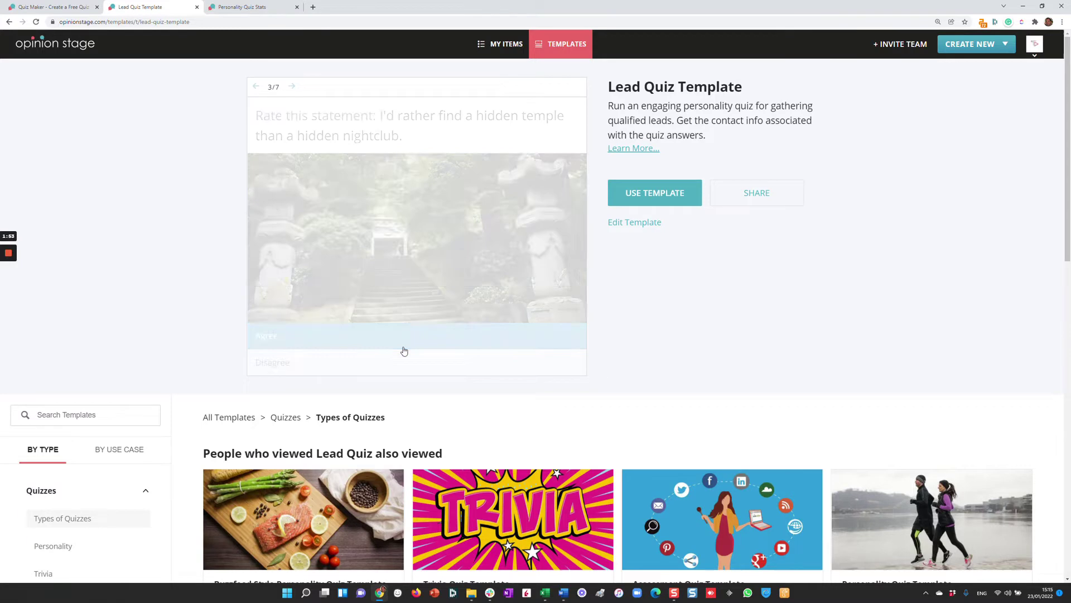
{"action": "left_click", "coordinate": [395, 360]}
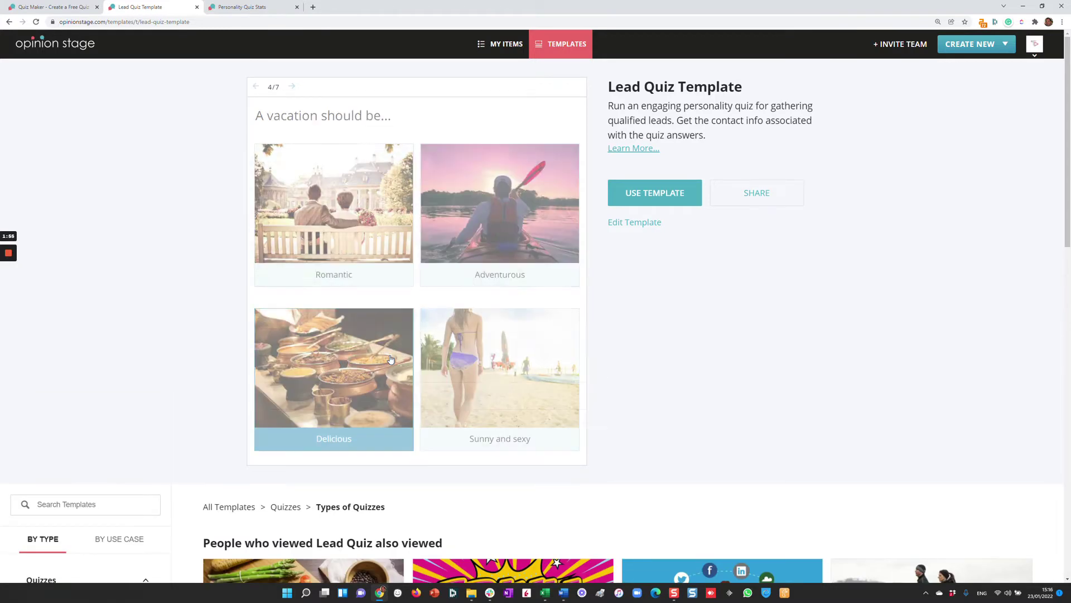
{"action": "left_click", "coordinate": [414, 353]}
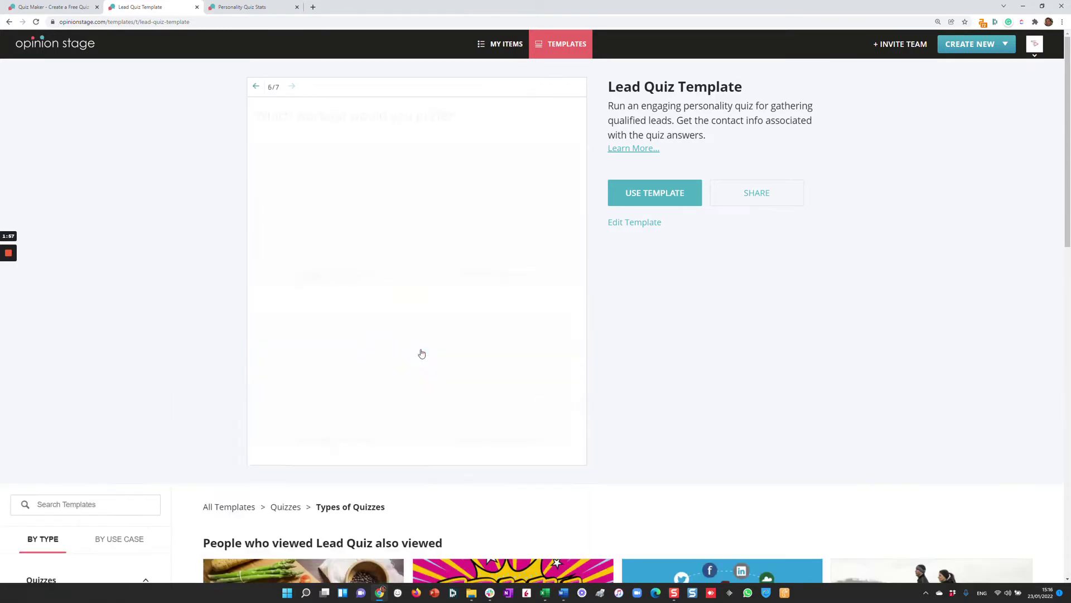
{"action": "left_click", "coordinate": [399, 356]}
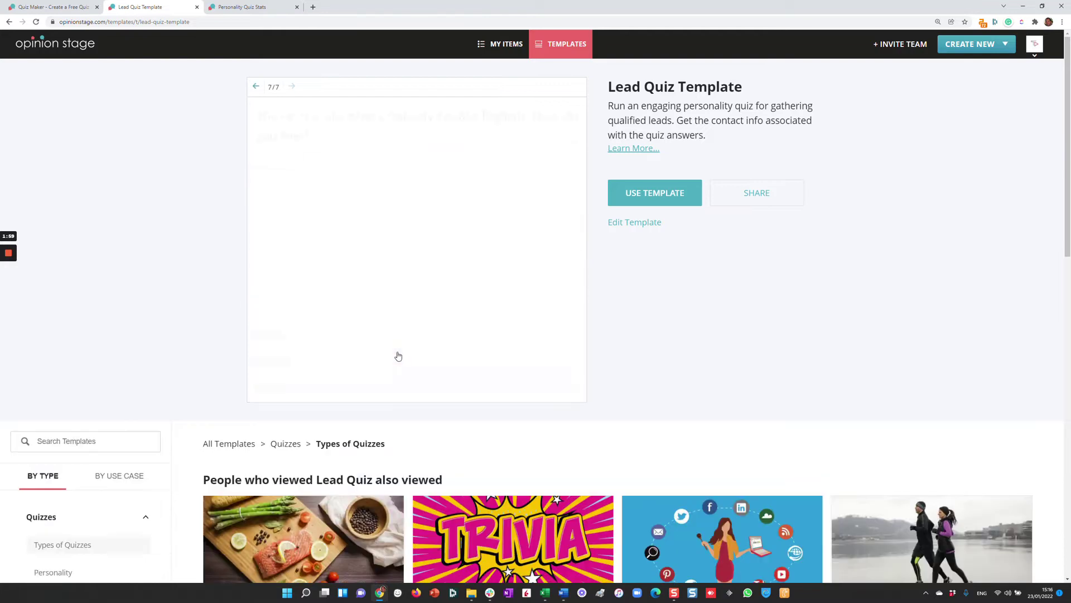
Answer Nervous, submit a sample name and email on the lead form, and view the Peru result.
{"action": "left_click", "coordinate": [432, 344]}
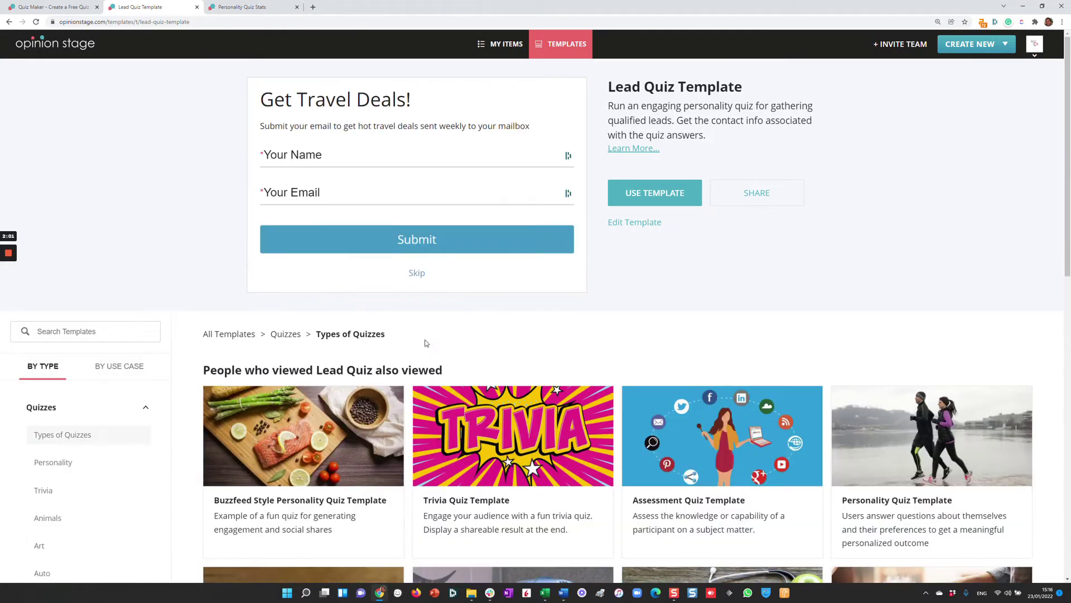
{"action": "left_click", "coordinate": [330, 157]}
{"action": "type", "text": "test"}
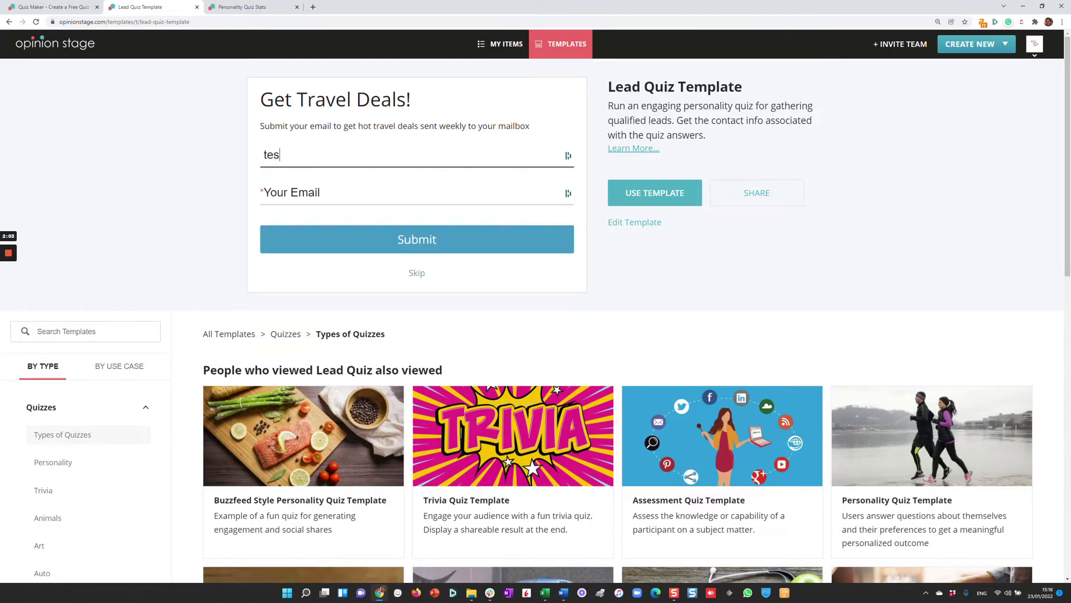
{"action": "key", "text": "Tab"}
{"action": "type", "text": "test@t"}
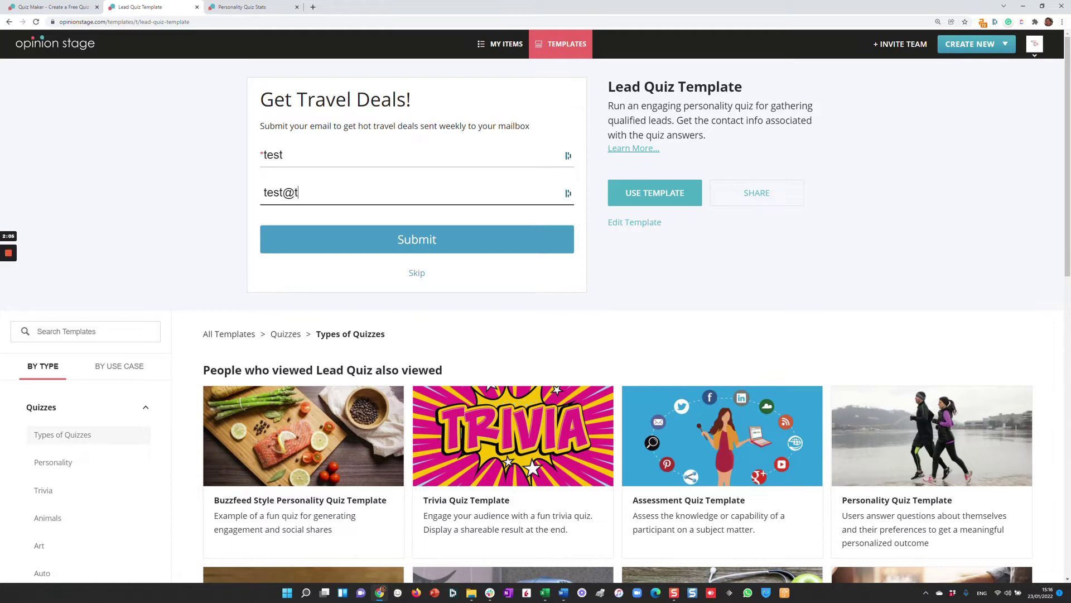
{"action": "type", "text": "est.com"}
{"action": "left_click", "coordinate": [409, 245]}
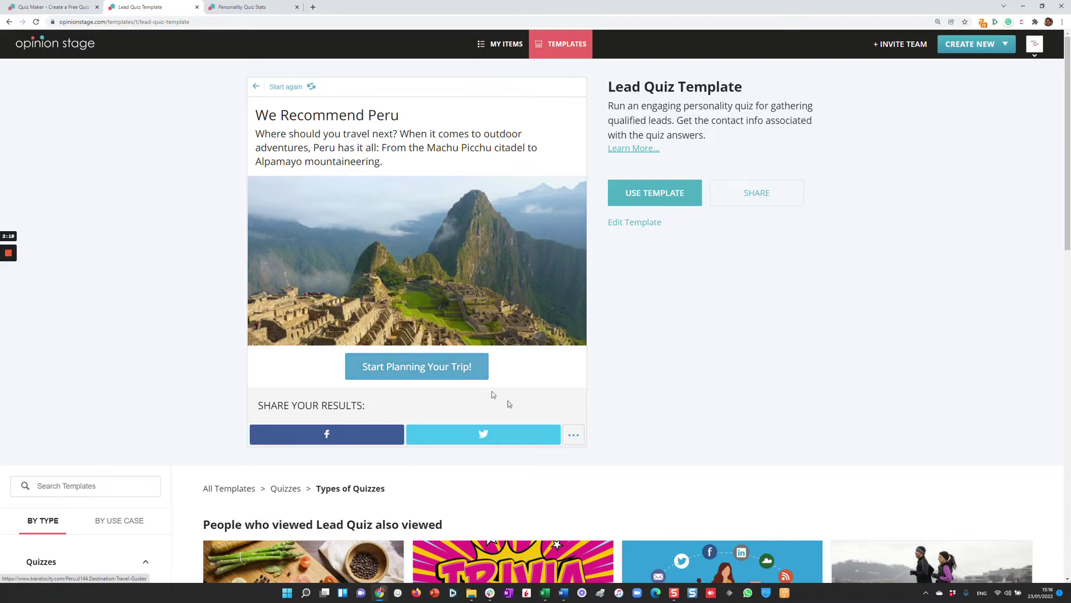
{"action": "scroll", "coordinate": [823, 396], "scroll_direction": "down", "scroll_amount": 2}
{"action": "scroll", "coordinate": [826, 401], "scroll_direction": "down", "scroll_amount": 4}
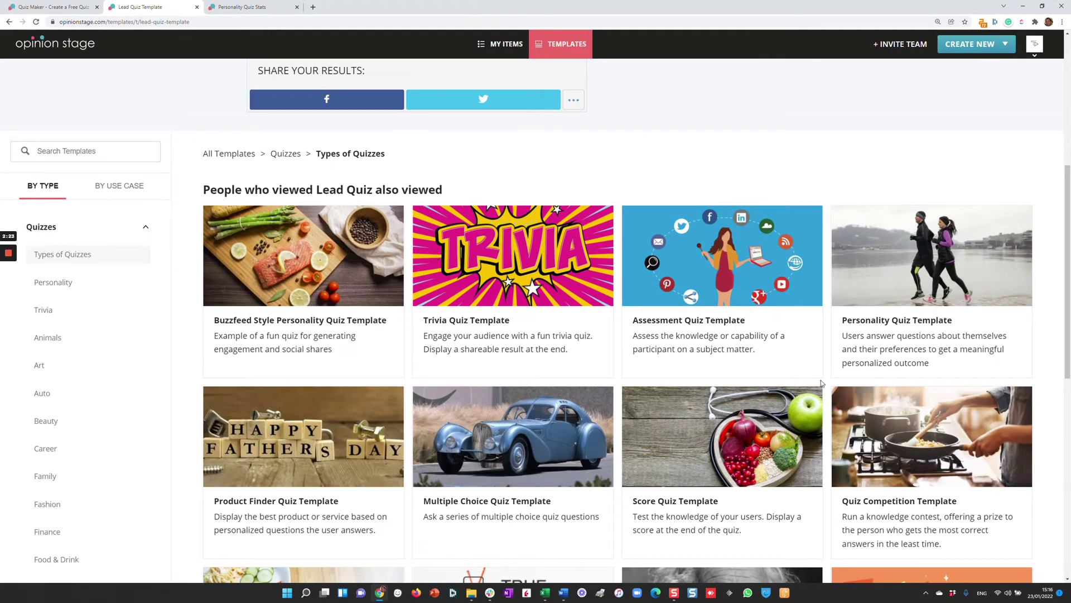
Start the Quiz Competition cooking preview and answer all 10 questions, ending with Softwoods.
{"action": "left_click", "coordinate": [884, 425]}
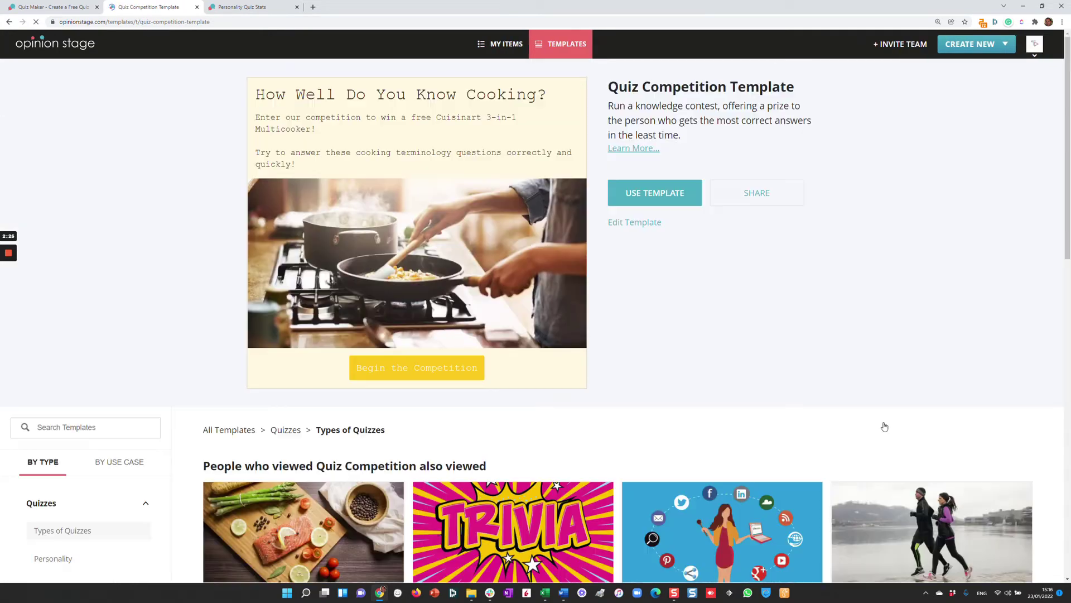
{"action": "left_click", "coordinate": [426, 373]}
{"action": "left_click", "coordinate": [413, 350]}
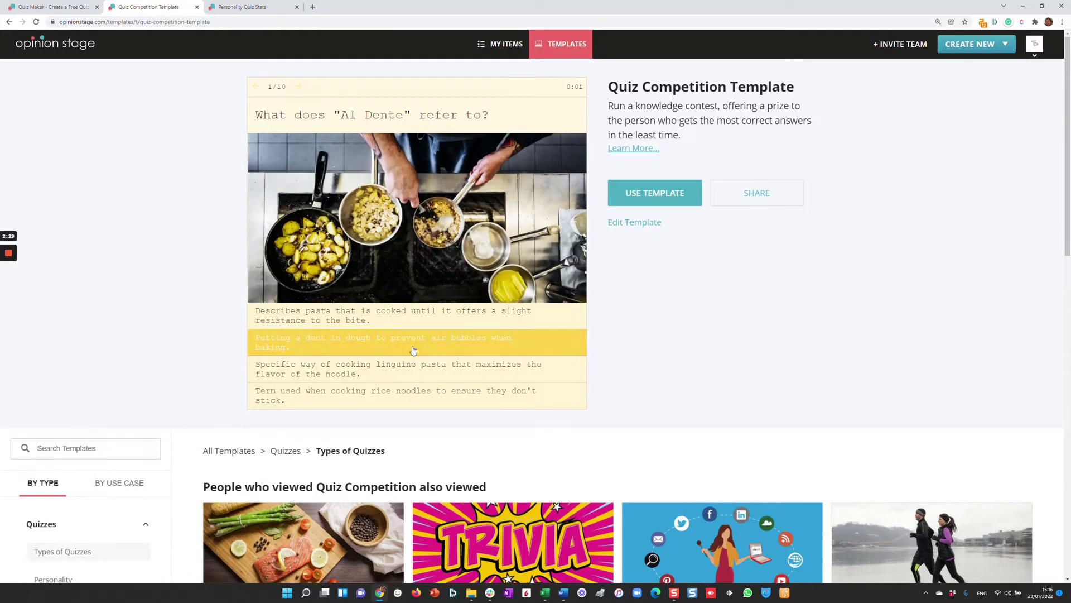
{"action": "left_click", "coordinate": [400, 323]}
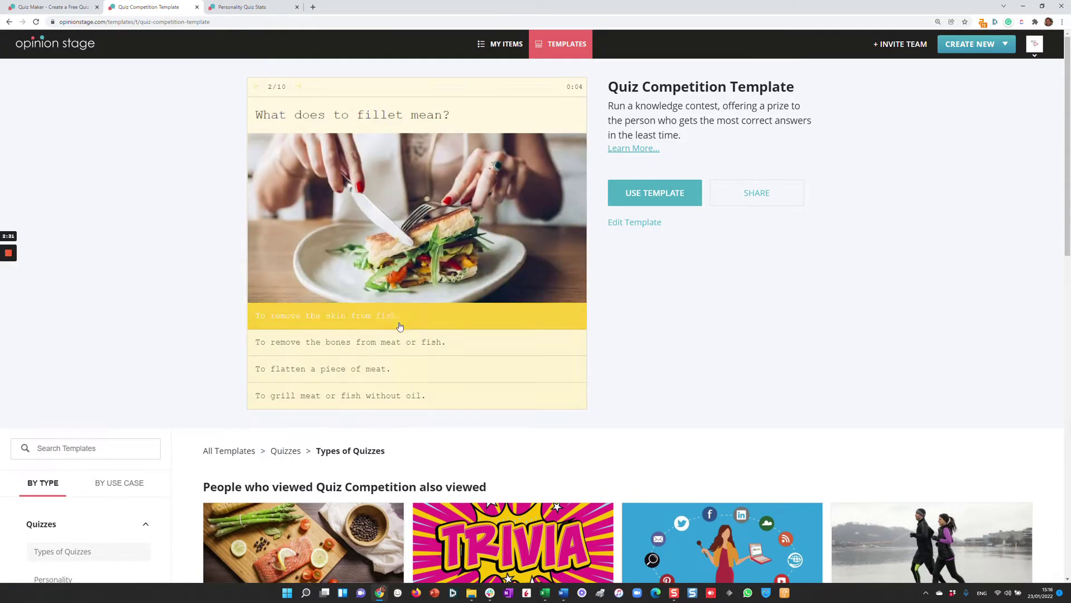
{"action": "left_click", "coordinate": [441, 335]}
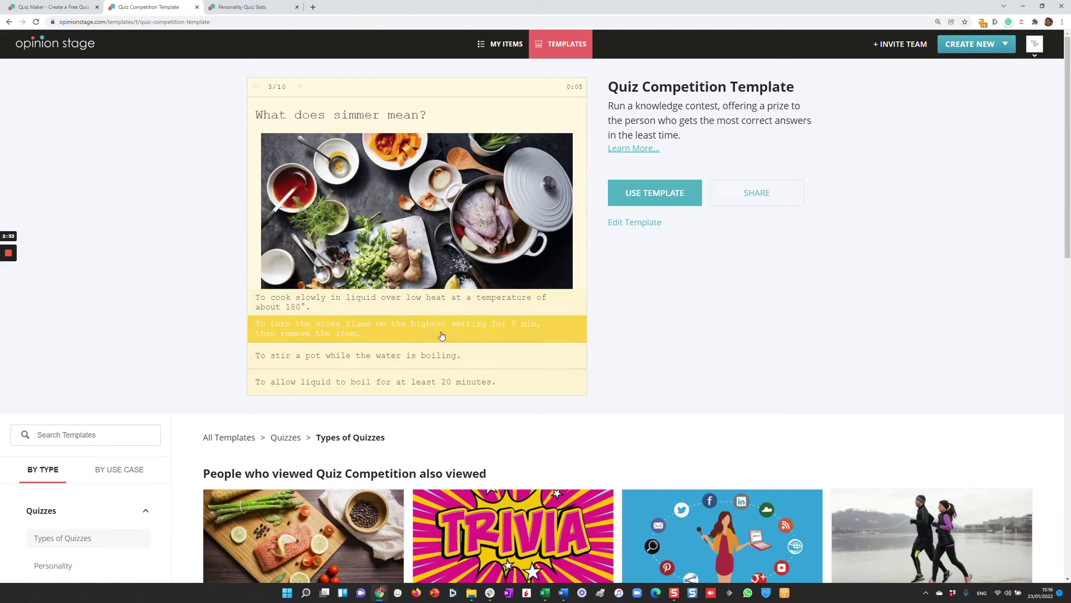
{"action": "left_click", "coordinate": [353, 371]}
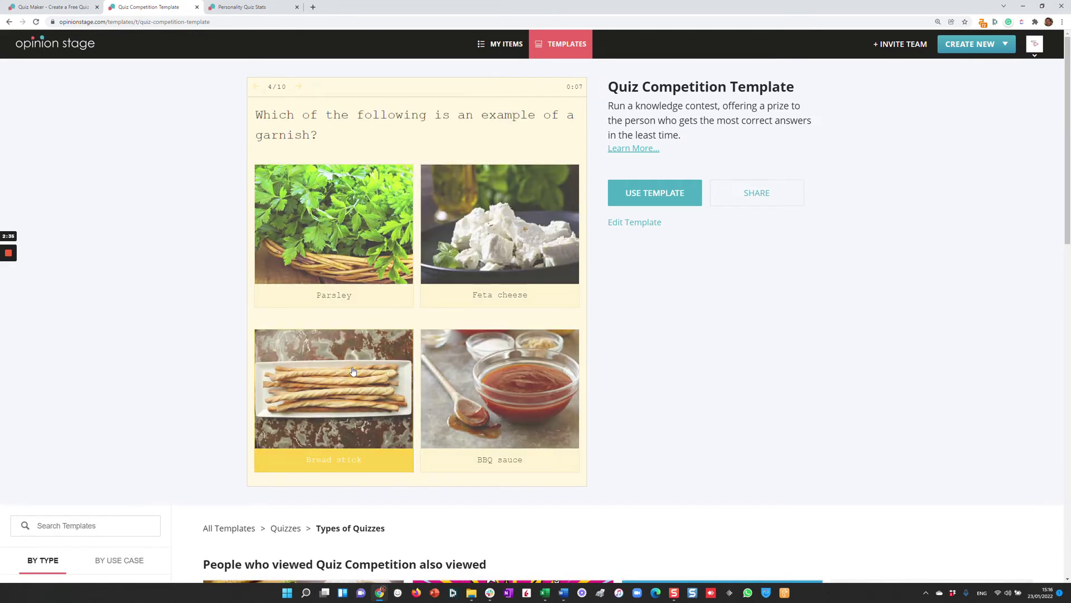
{"action": "left_click", "coordinate": [336, 317]}
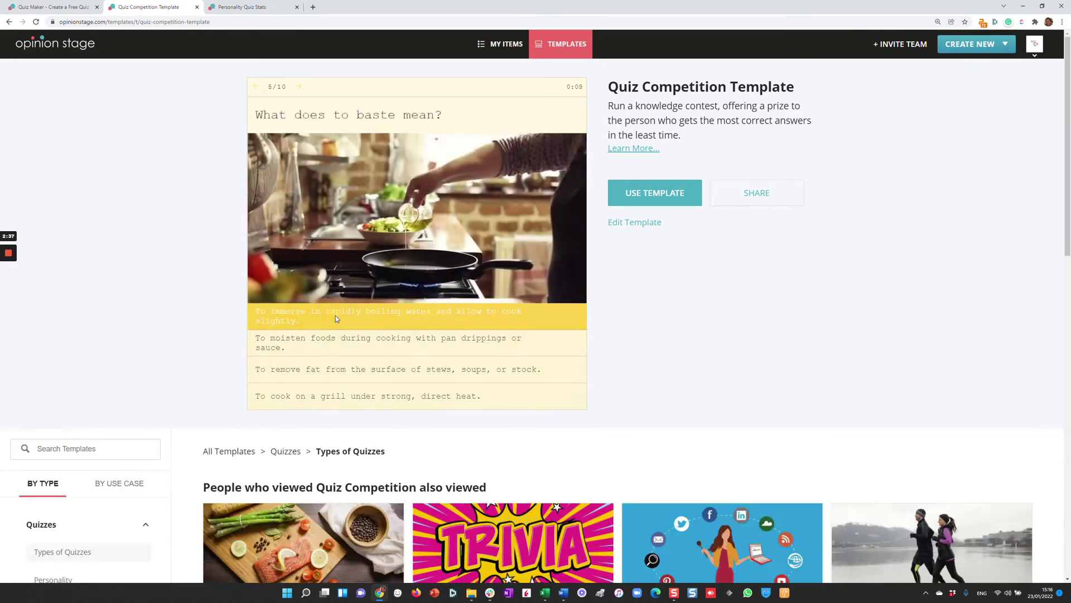
{"action": "left_click", "coordinate": [336, 324]}
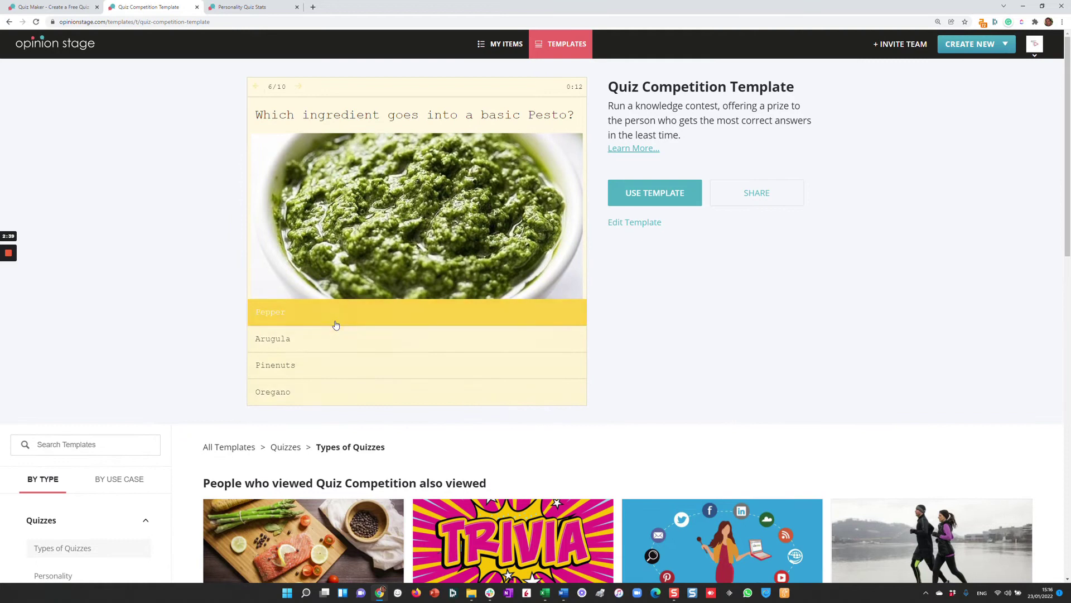
{"action": "left_click", "coordinate": [336, 321]}
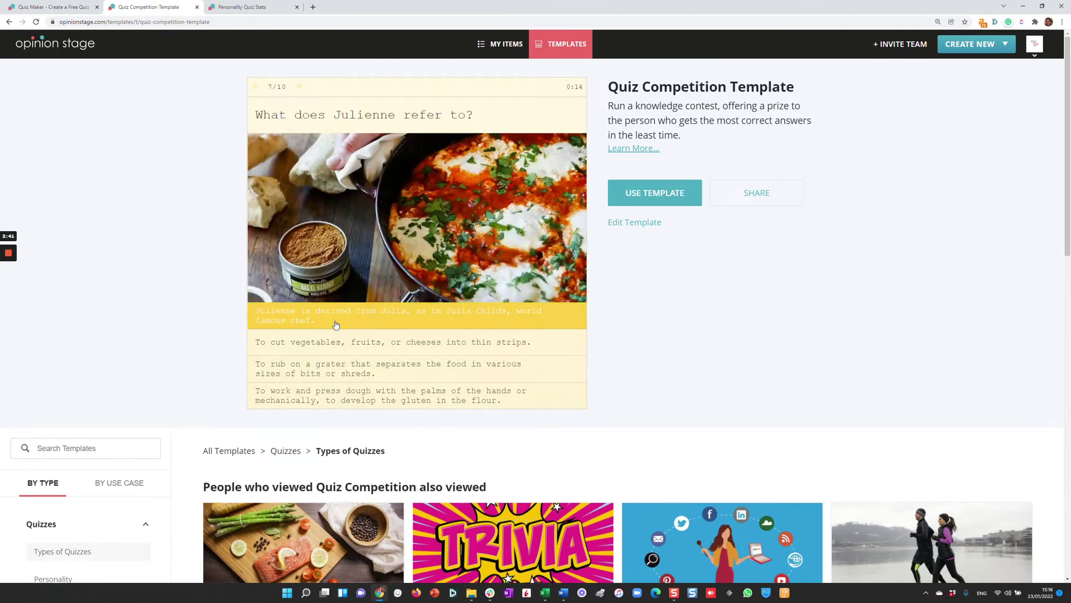
{"action": "left_click", "coordinate": [343, 364]}
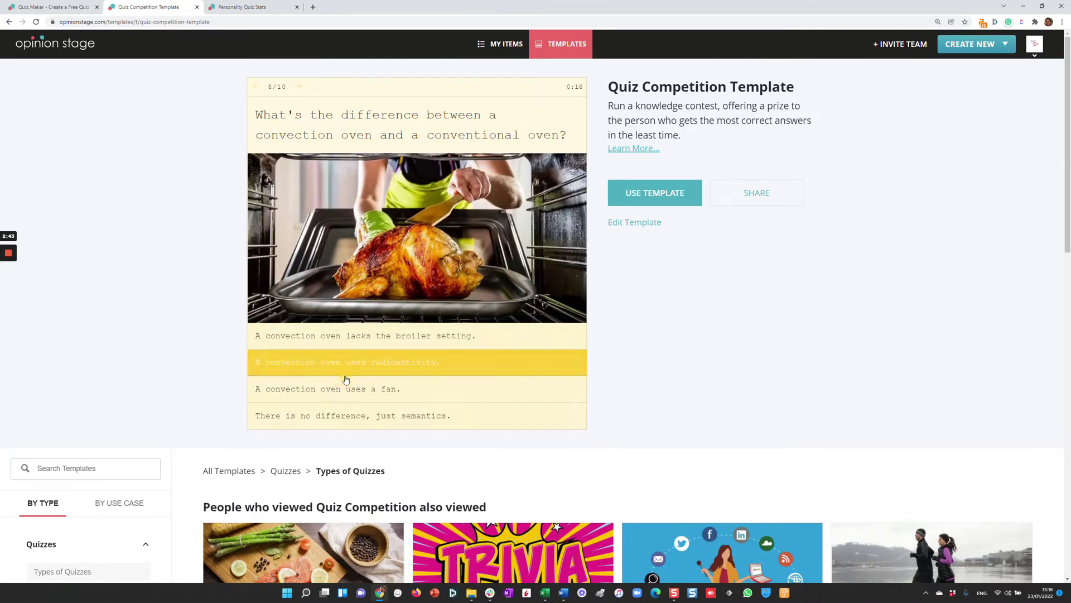
{"action": "left_click", "coordinate": [343, 381]}
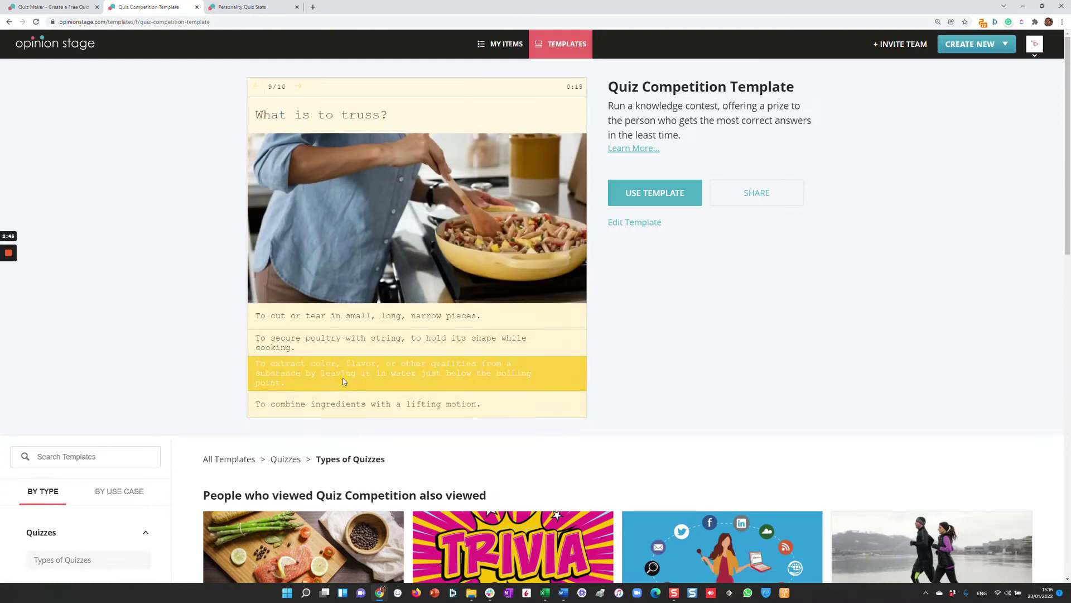
{"action": "left_click", "coordinate": [343, 372]}
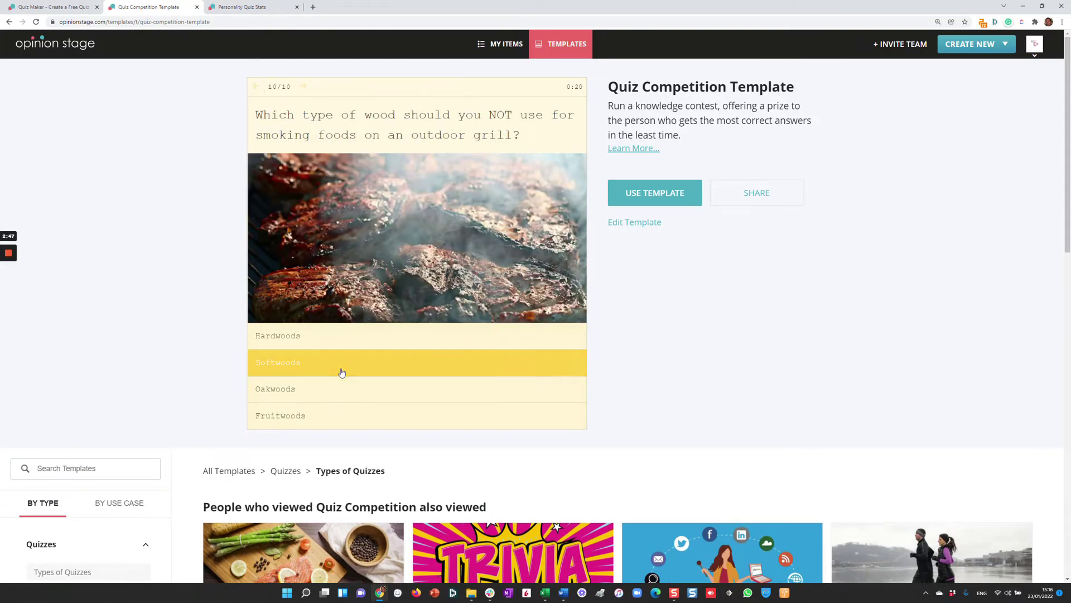
Submit the prize entry form with a sample name and email address.
{"action": "left_click", "coordinate": [343, 198]}
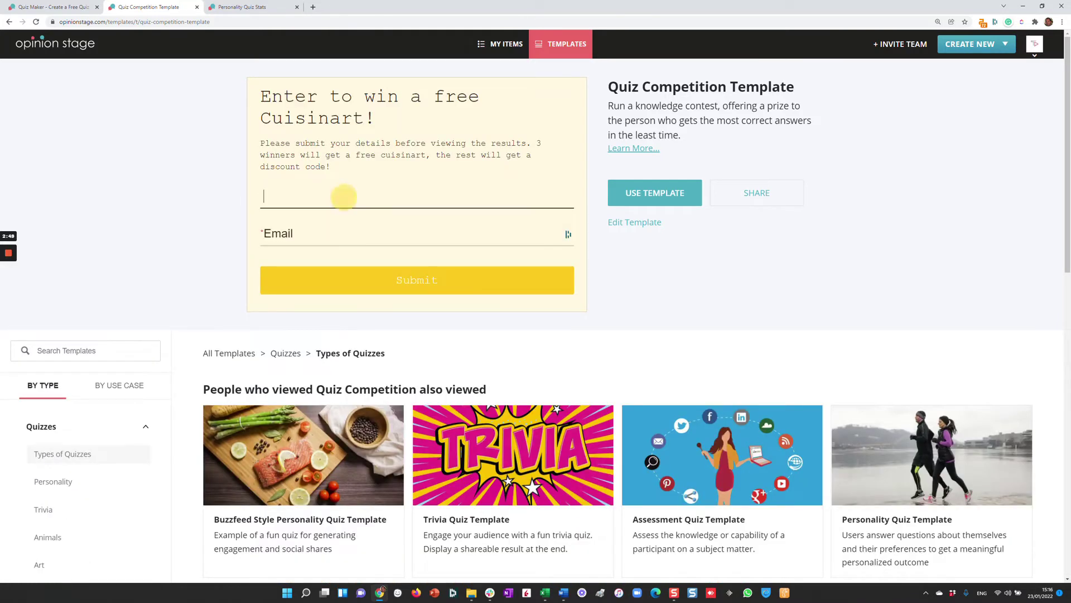
{"action": "type", "text": "test"}
{"action": "left_click", "coordinate": [413, 234]}
{"action": "type", "text": "tes"}
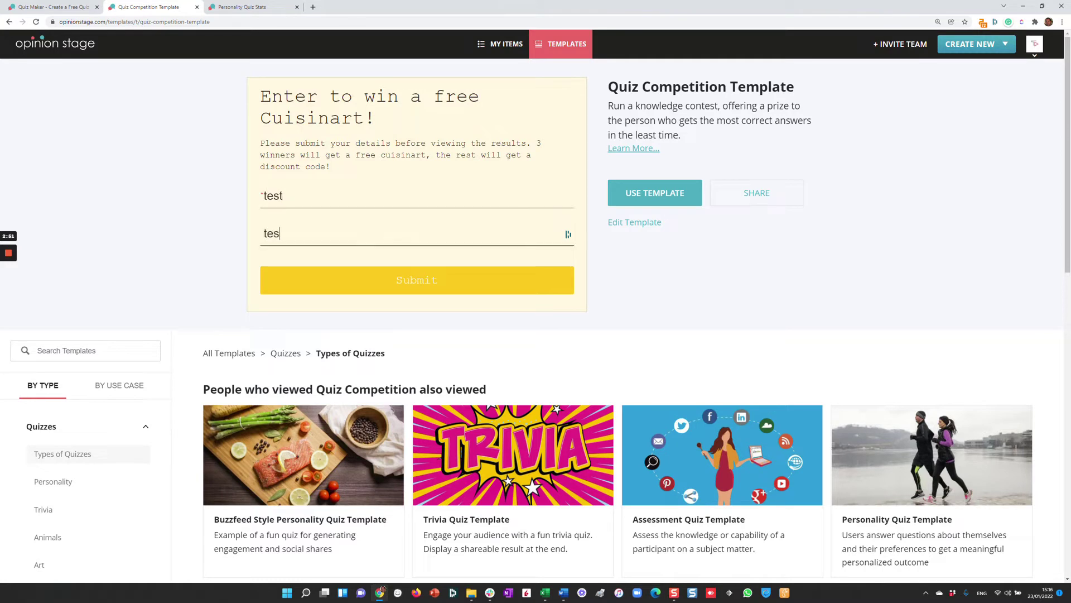
{"action": "type", "text": "t@test.com"}
{"action": "left_click", "coordinate": [487, 285]}
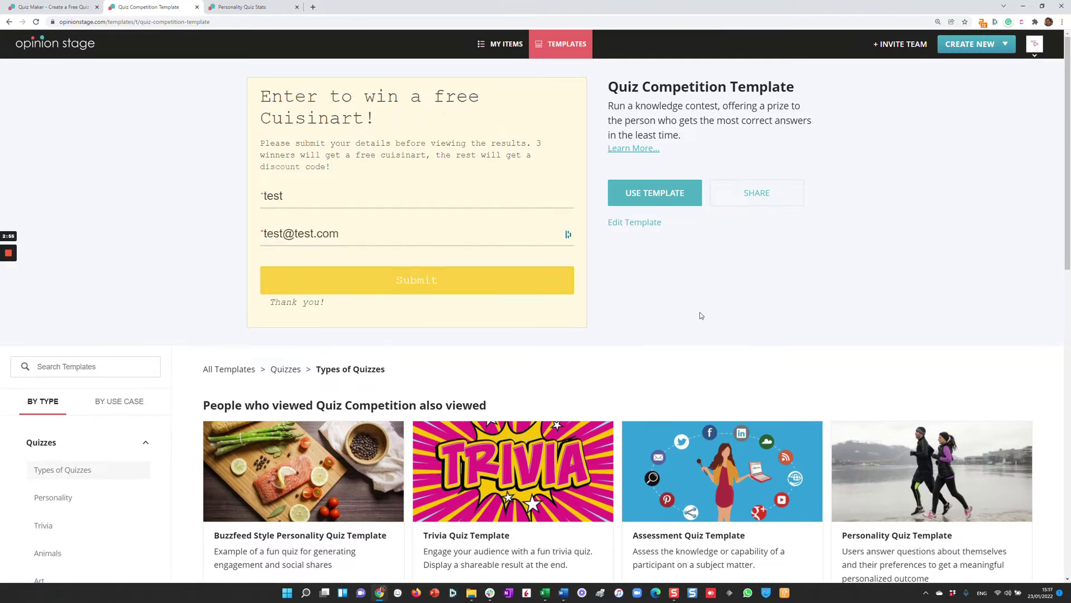
{"action": "scroll", "coordinate": [702, 317], "scroll_direction": "down", "scroll_amount": 3}
Preview the Product Finder Quiz: gym, funny, watching sports, 2, Yes, Climbing a mountain, No.
{"action": "scroll", "coordinate": [702, 317], "scroll_direction": "down", "scroll_amount": 3}
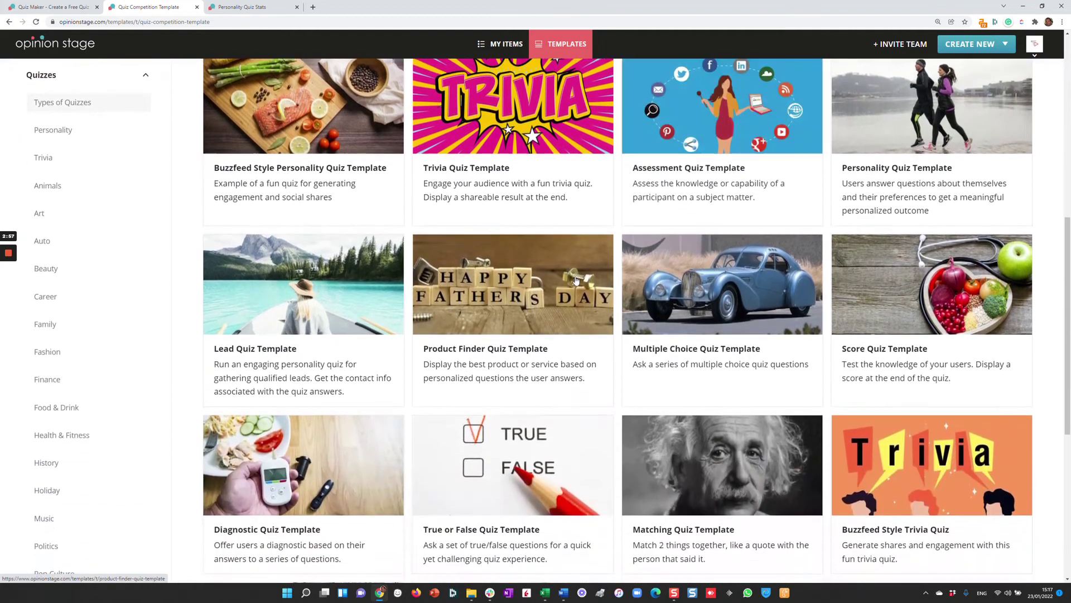
{"action": "left_click", "coordinate": [551, 278]}
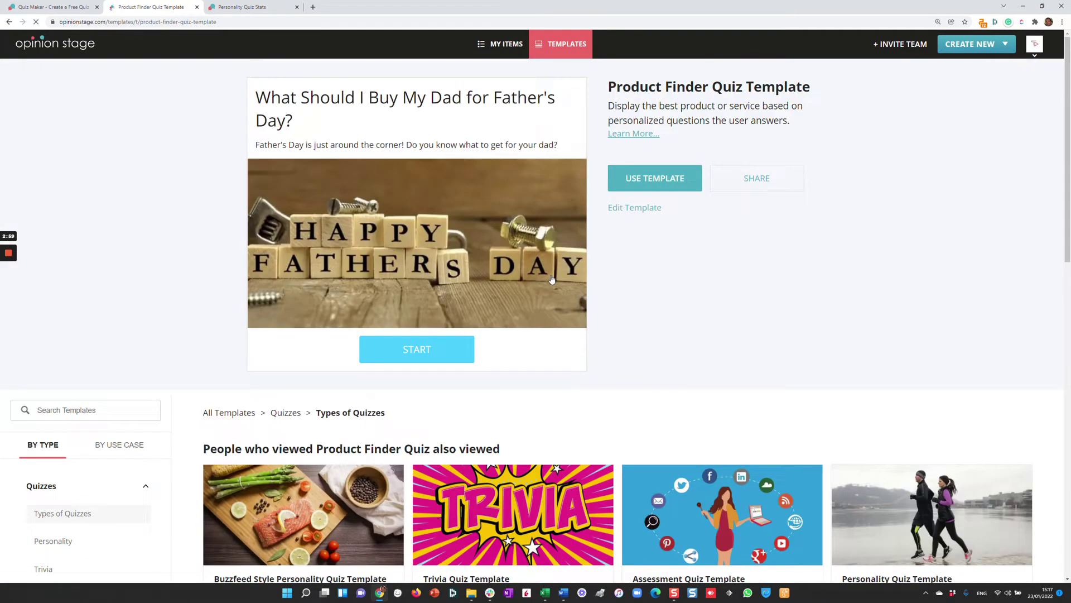
{"action": "left_click", "coordinate": [402, 352]}
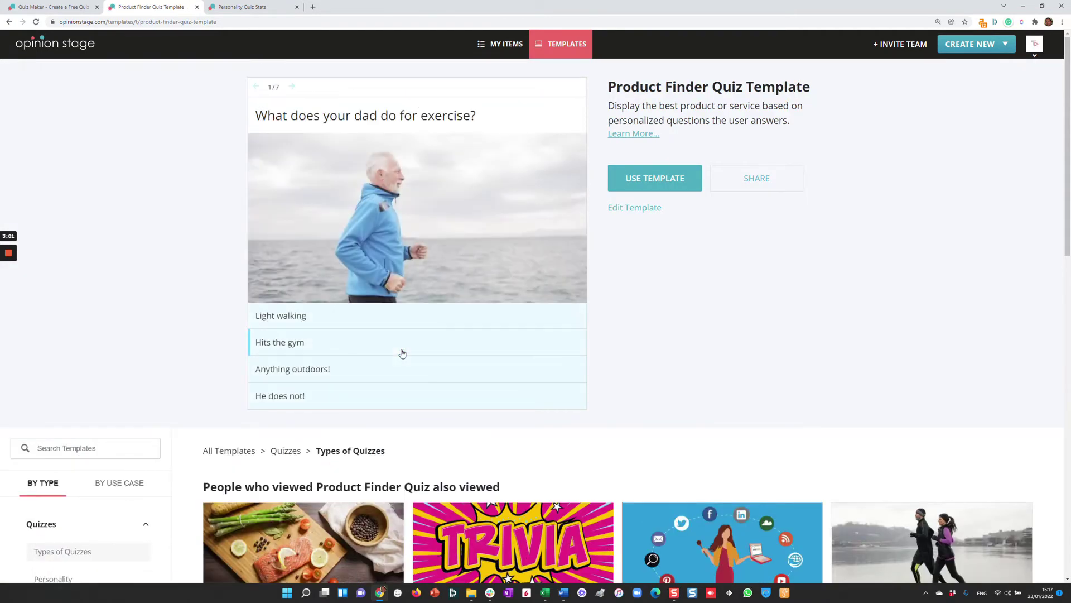
{"action": "left_click", "coordinate": [402, 351]}
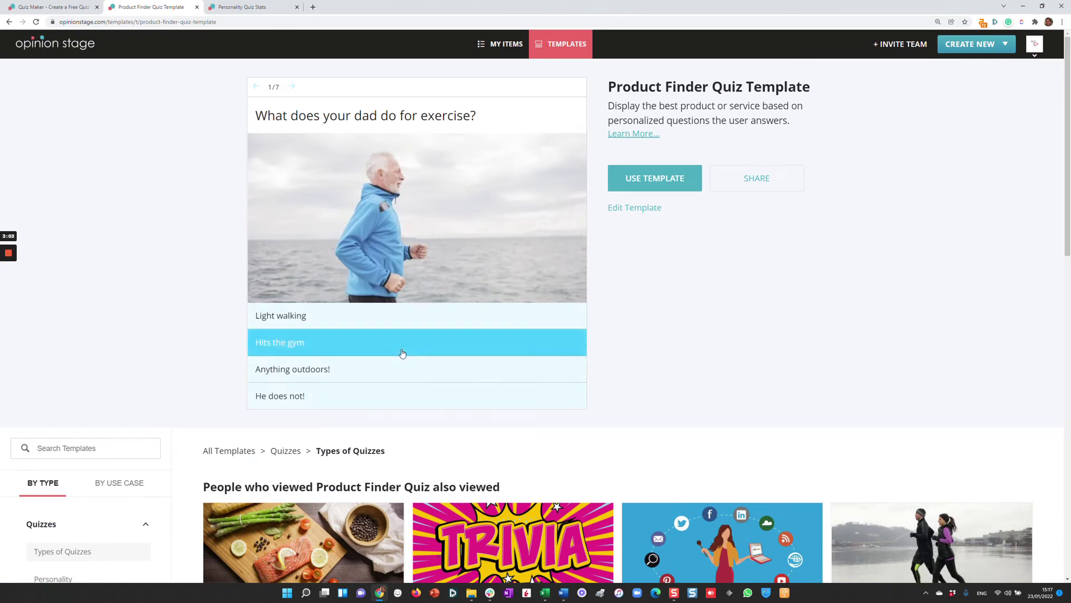
{"action": "left_click", "coordinate": [370, 366]}
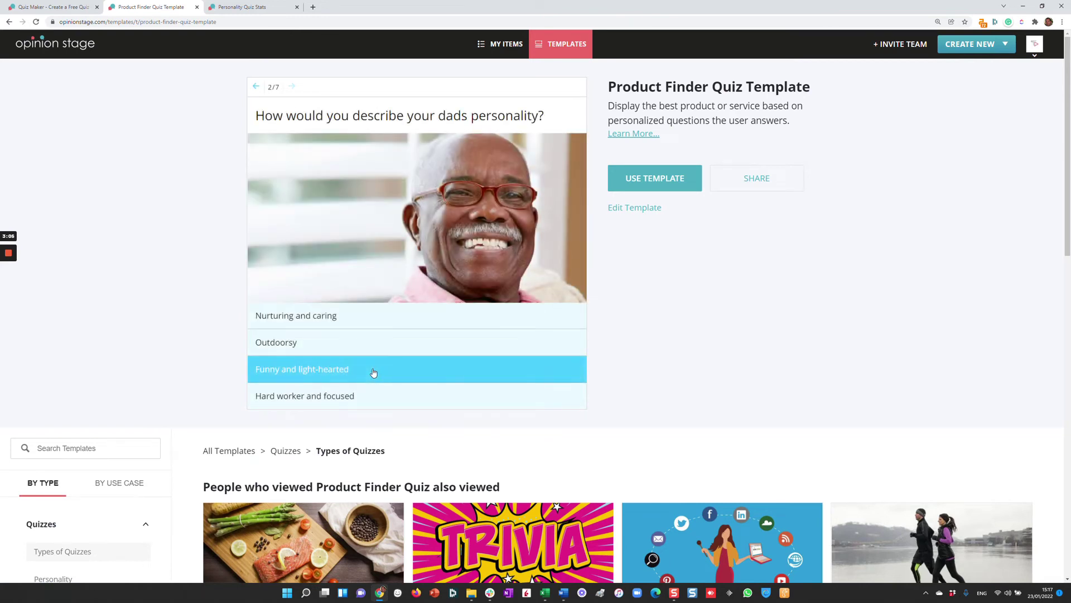
{"action": "left_click", "coordinate": [363, 363]}
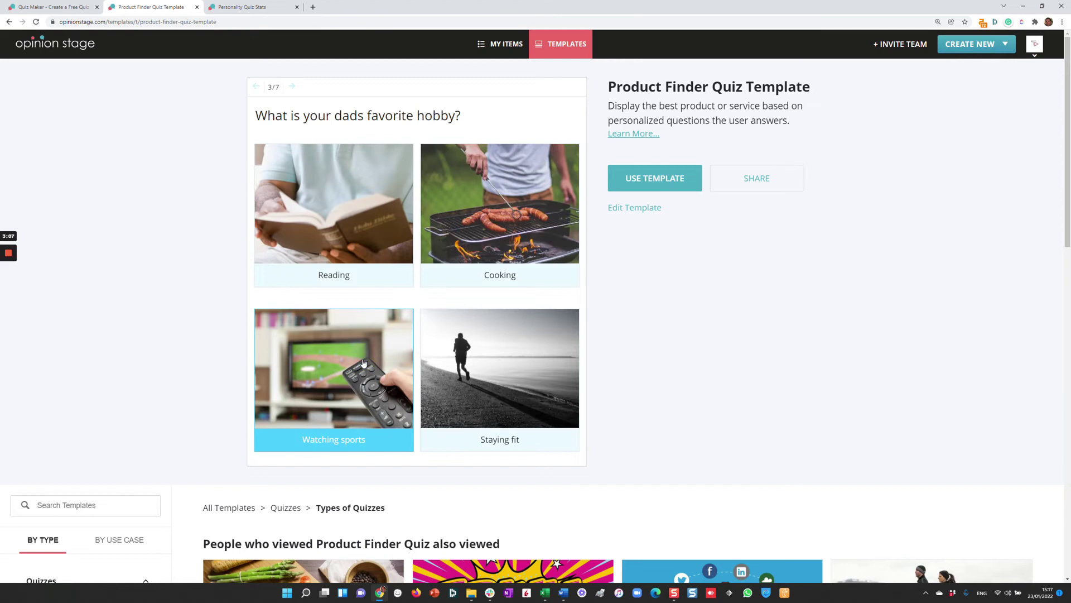
{"action": "left_click", "coordinate": [343, 336]}
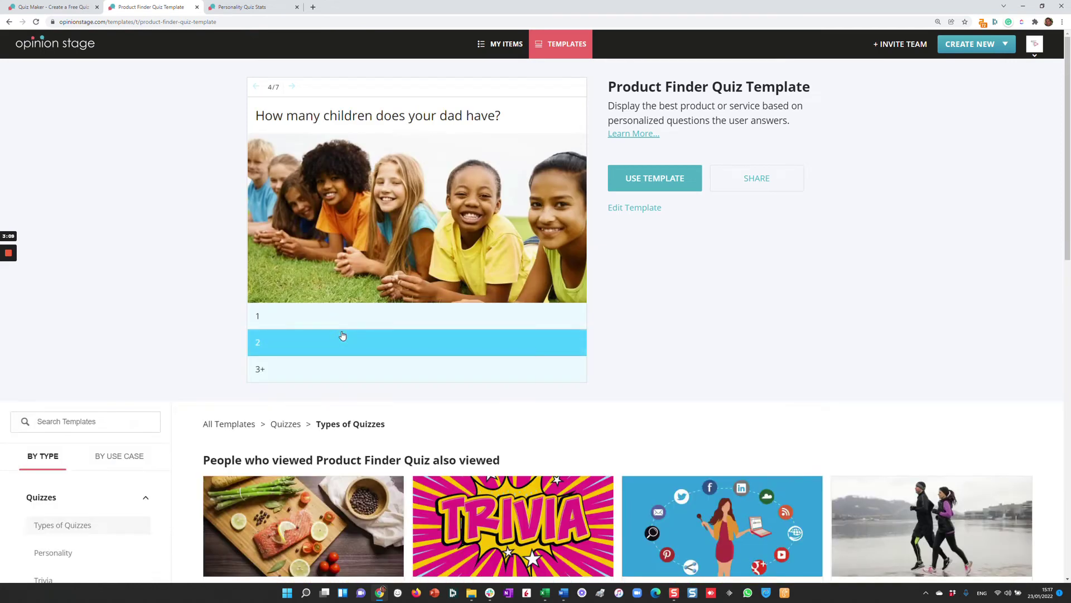
{"action": "left_click", "coordinate": [340, 330]}
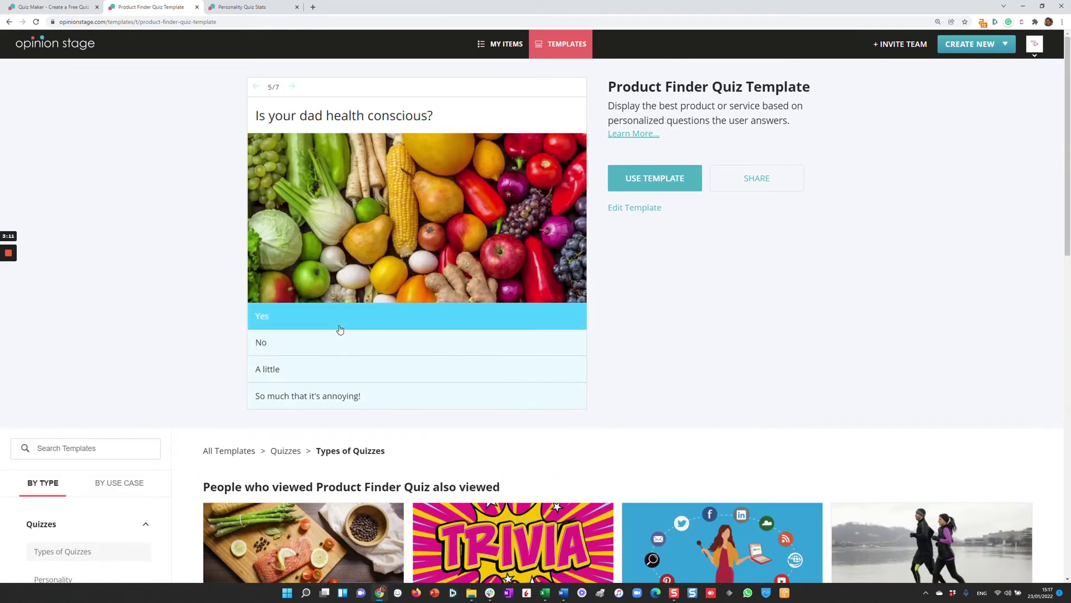
{"action": "left_click", "coordinate": [341, 354]}
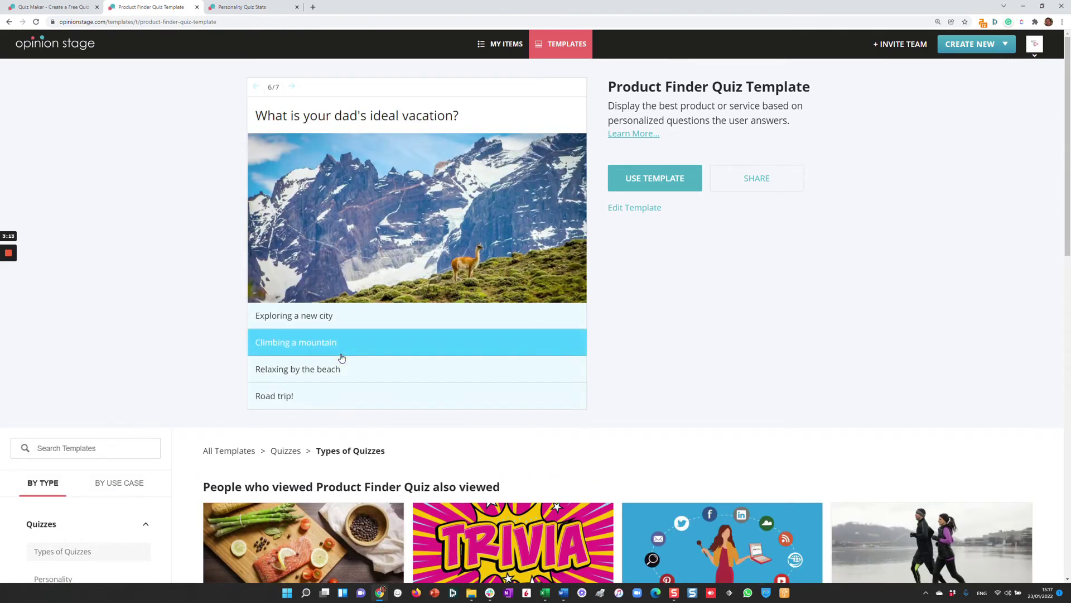
{"action": "left_click", "coordinate": [370, 348]}
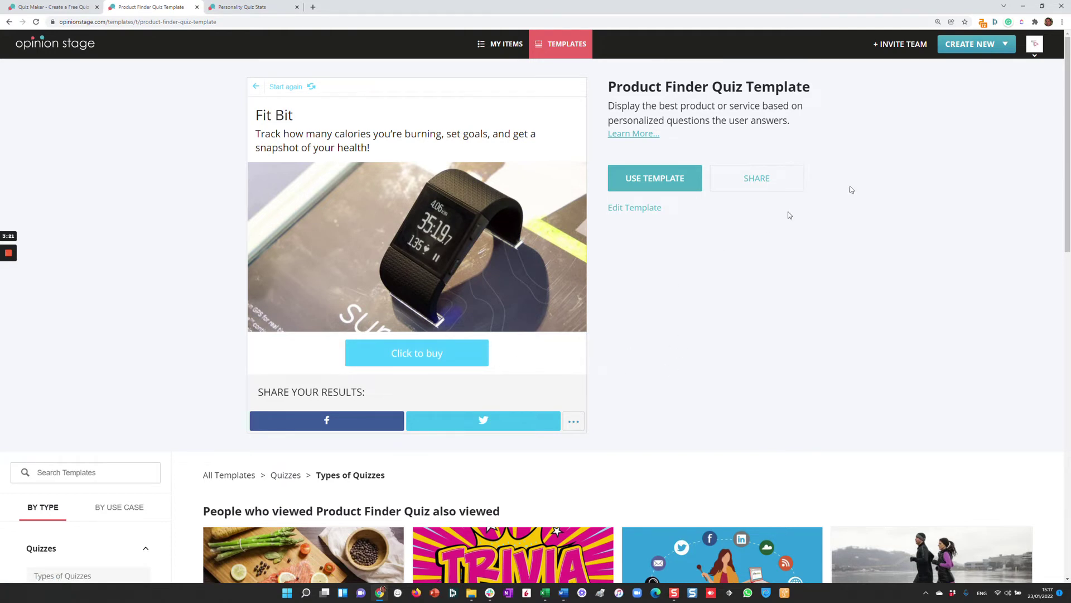
From Create New, open the Personality Quiz Template in the grid and start a quiz from it.
{"action": "left_click", "coordinate": [985, 57]}
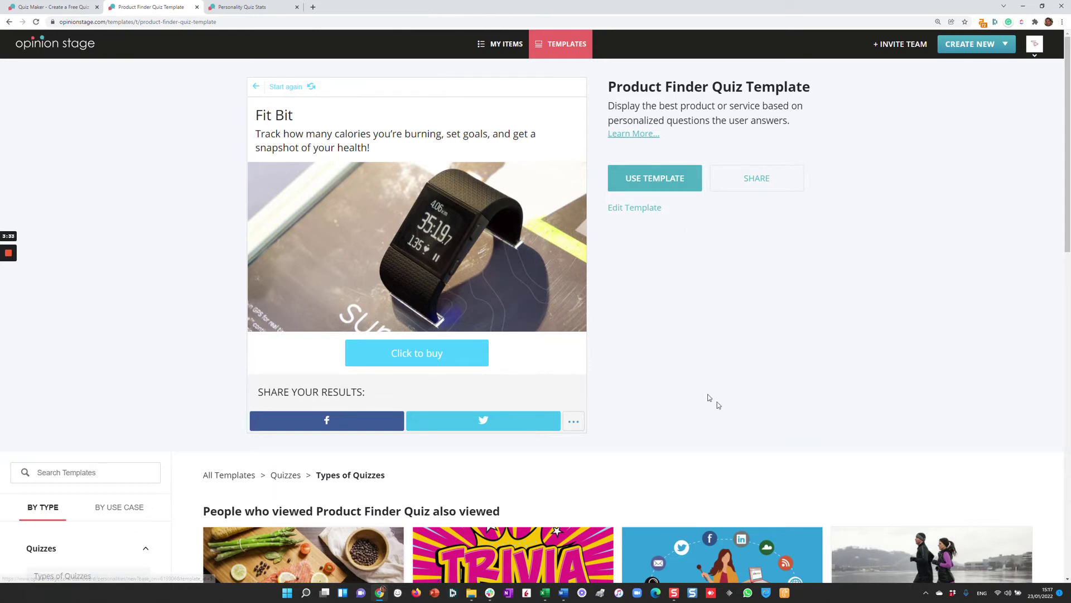
{"action": "scroll", "coordinate": [712, 402], "scroll_direction": "down", "scroll_amount": 5}
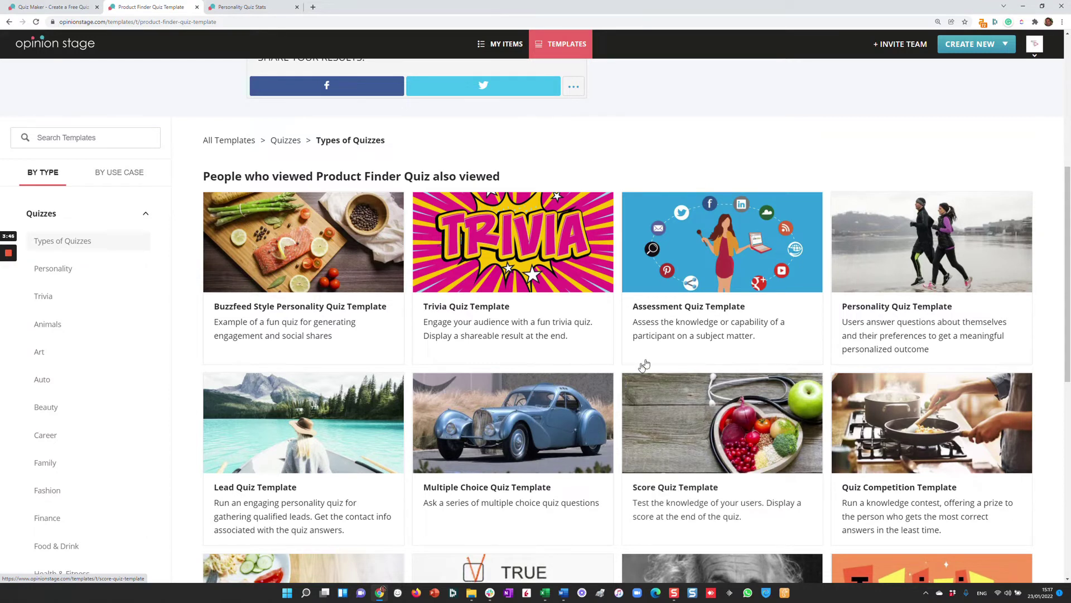
{"action": "left_click", "coordinate": [913, 252]}
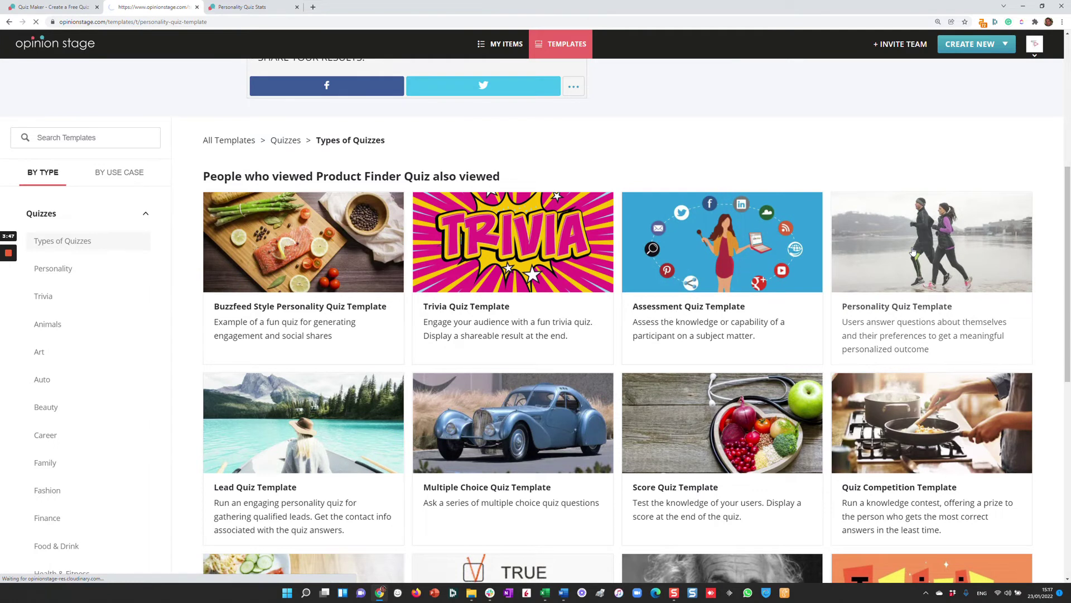
{"action": "left_click", "coordinate": [669, 194]}
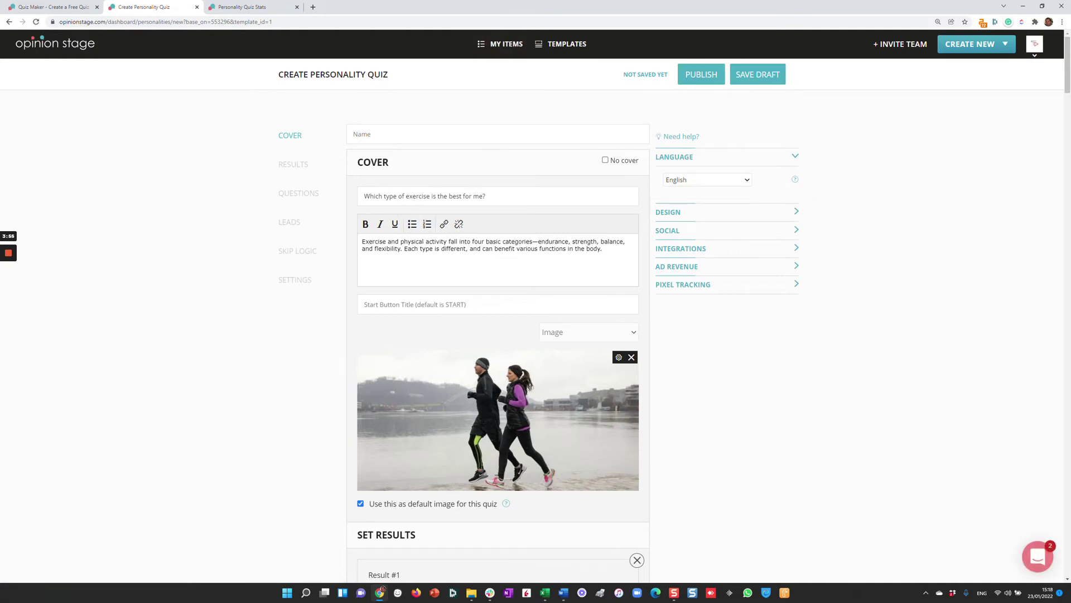
Retitle the quiz 'Which type of outdoor activity fits you most?' and remove the template cover image.
{"action": "left_click", "coordinate": [406, 196]}
{"action": "key", "text": "shift+End"}
{"action": "type", "text": "outdoor acti"}
{"action": "type", "text": "vb"}
{"action": "type", "text": "ity do you li"}
{"action": "type", "text": "ke"}
{"action": "key", "text": "BackSpace"}
{"action": "key", "text": "BackSpace"}
{"action": "key", "text": "BackSpace"}
{"action": "key", "text": "BackSpace"}
{"action": "key", "text": "BackSpace"}
{"action": "key", "text": "BackSpace"}
{"action": "key", "text": "BackSpace"}
{"action": "key", "text": "BackSpace"}
{"action": "key", "text": "BackSpace"}
{"action": "key", "text": "BackSpace"}
{"action": "key", "text": "BackSpace"}
{"action": "type", "text": "fits you most"}
{"action": "scroll", "coordinate": [664, 301], "scroll_direction": "down", "scroll_amount": 2}
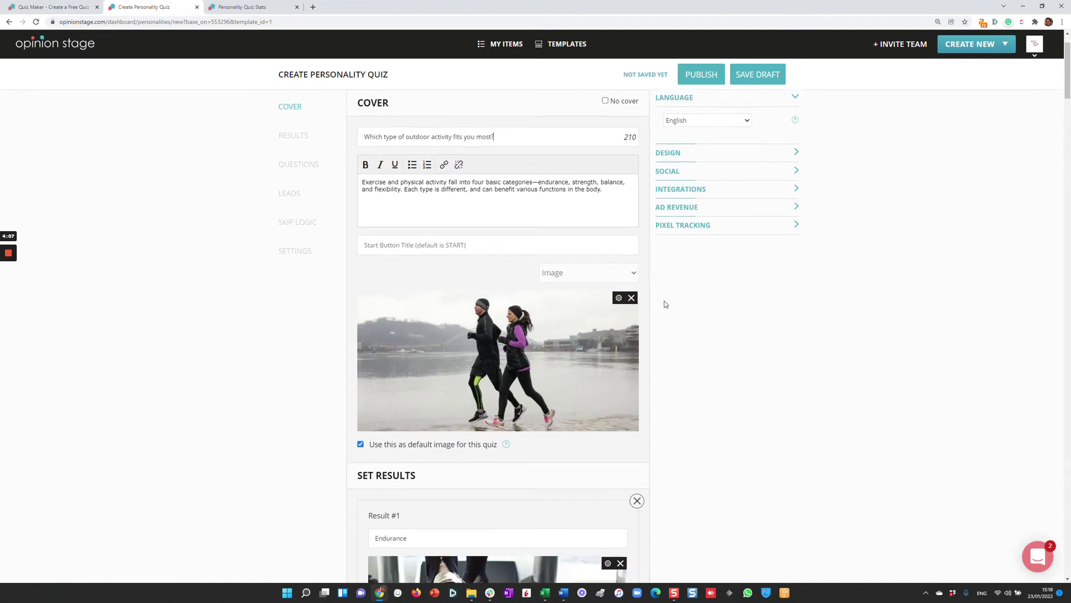
{"action": "left_click", "coordinate": [632, 275]}
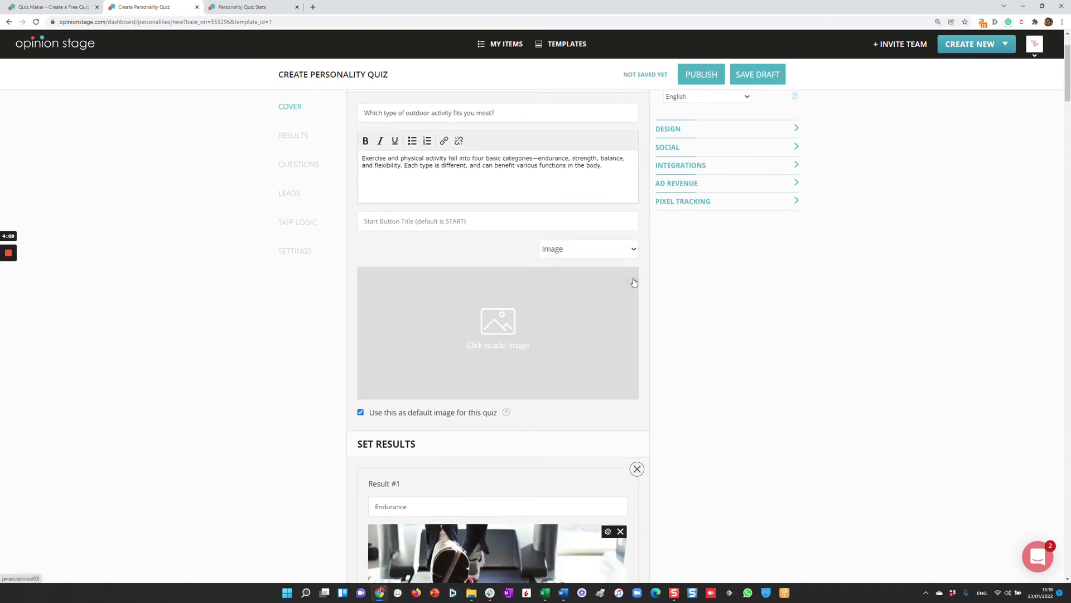
Set a free commercial-use 'sport' photo of equipment on grass as the cropped cover image.
{"action": "left_click", "coordinate": [502, 324]}
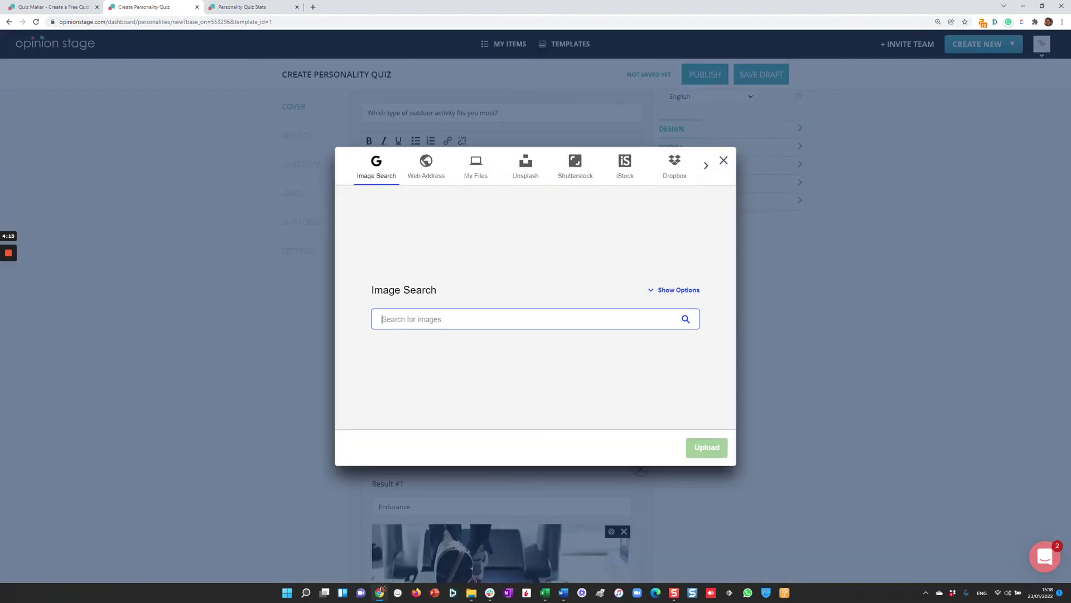
{"action": "type", "text": "sport"}
{"action": "key", "text": "Return"}
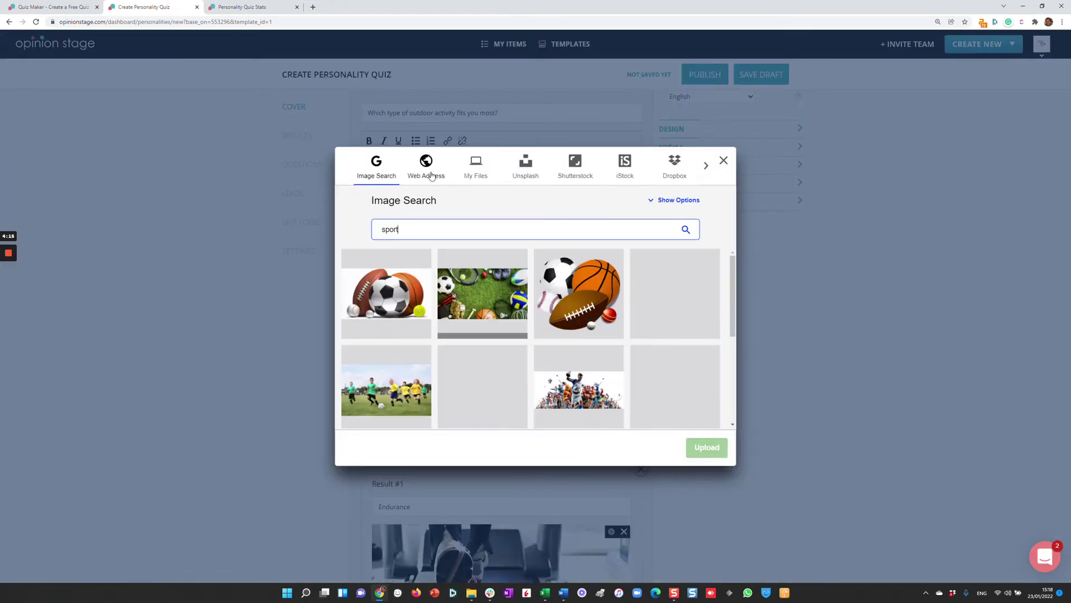
{"action": "left_click", "coordinate": [662, 201]}
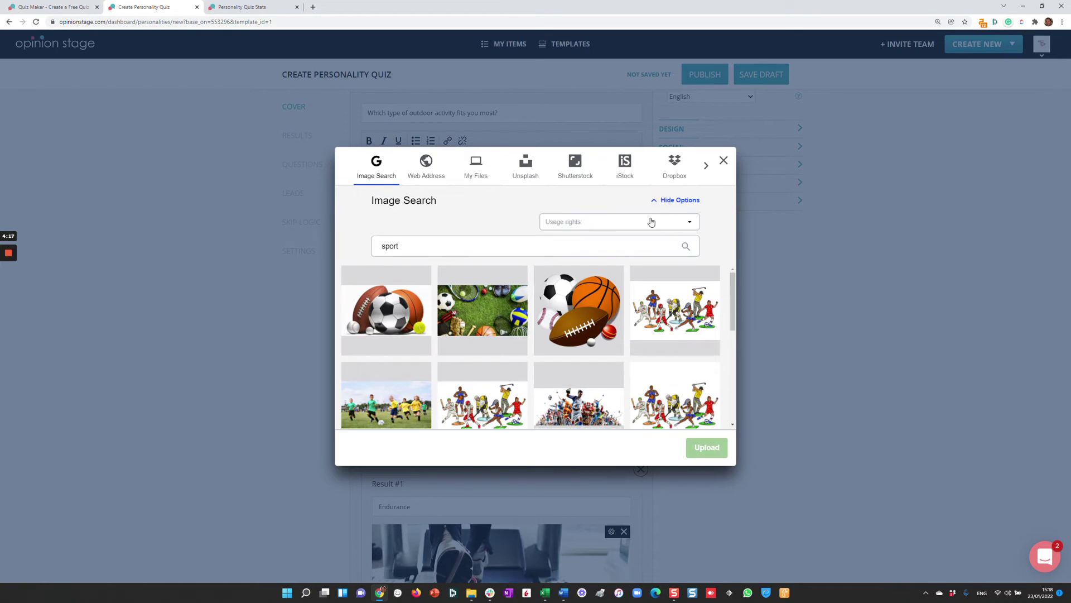
{"action": "left_click", "coordinate": [651, 223]}
{"action": "left_click", "coordinate": [594, 300]}
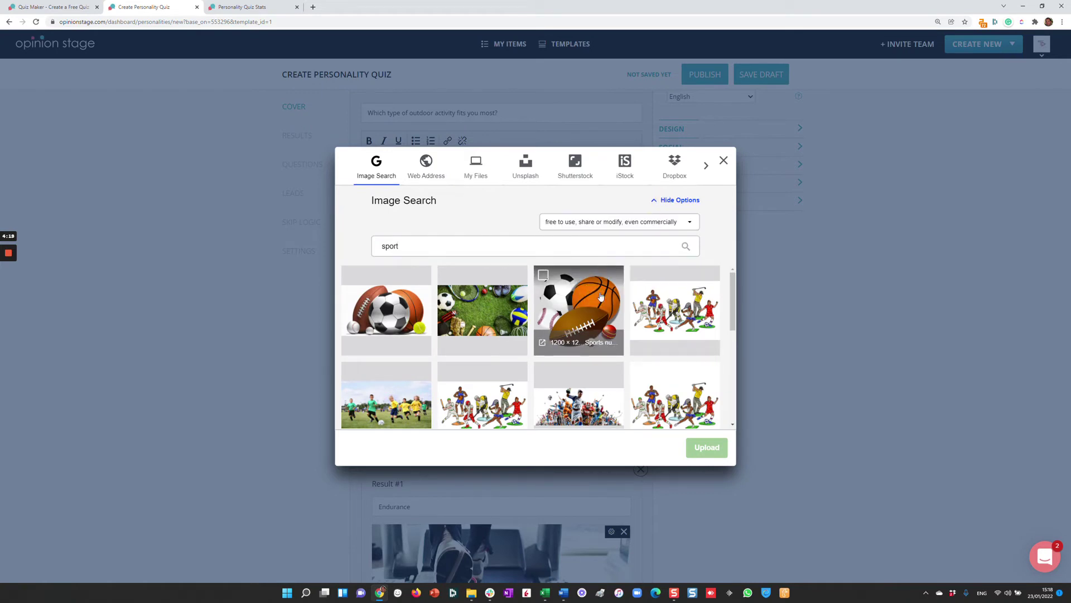
{"action": "left_click", "coordinate": [482, 307]}
{"action": "left_click", "coordinate": [696, 446]}
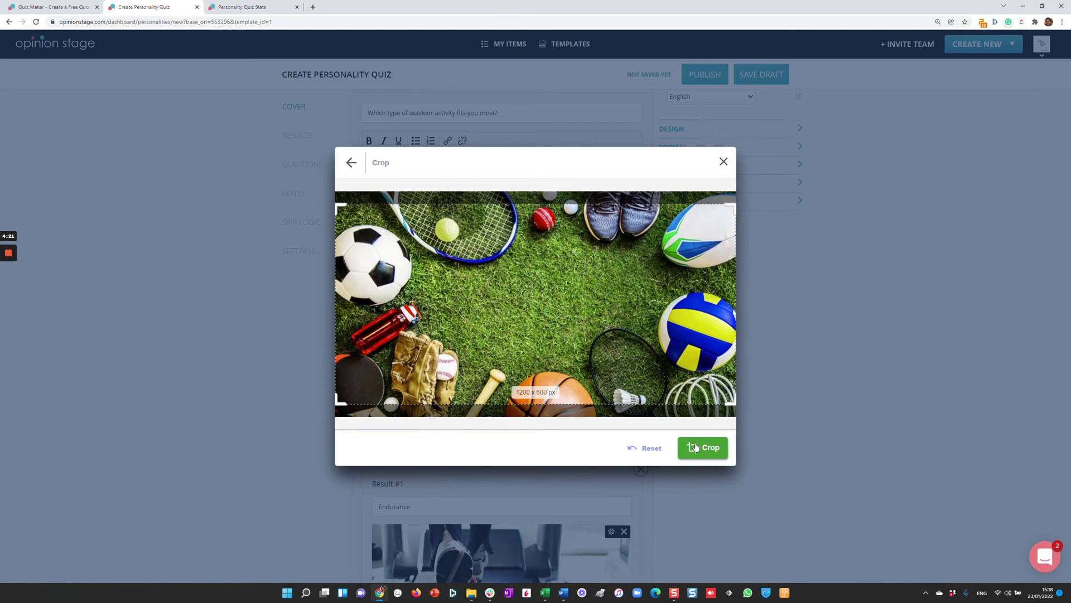
{"action": "left_click", "coordinate": [701, 448]}
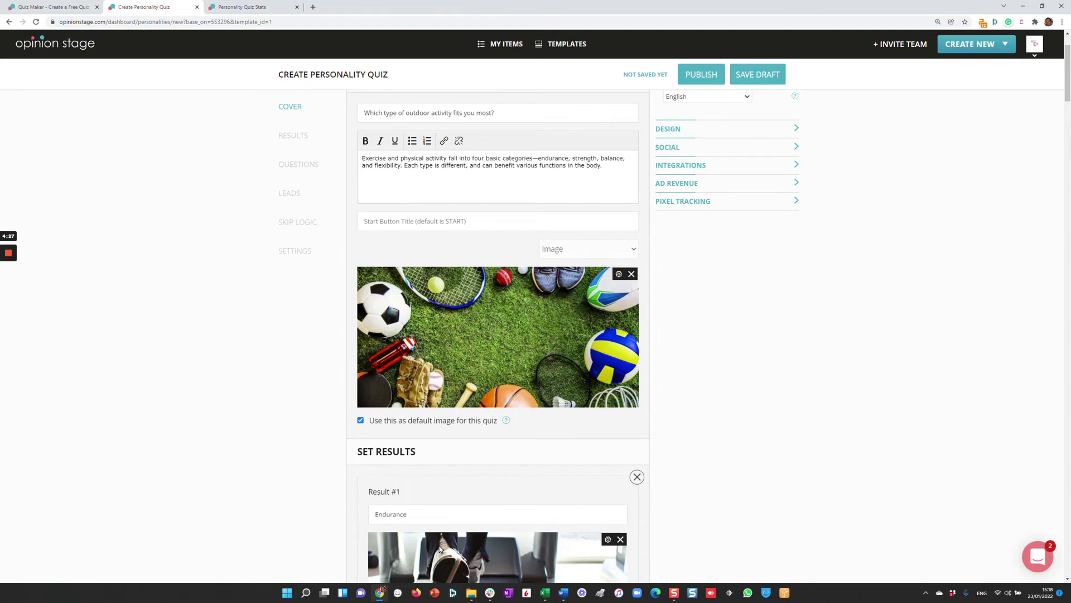
{"action": "left_click", "coordinate": [301, 145]}
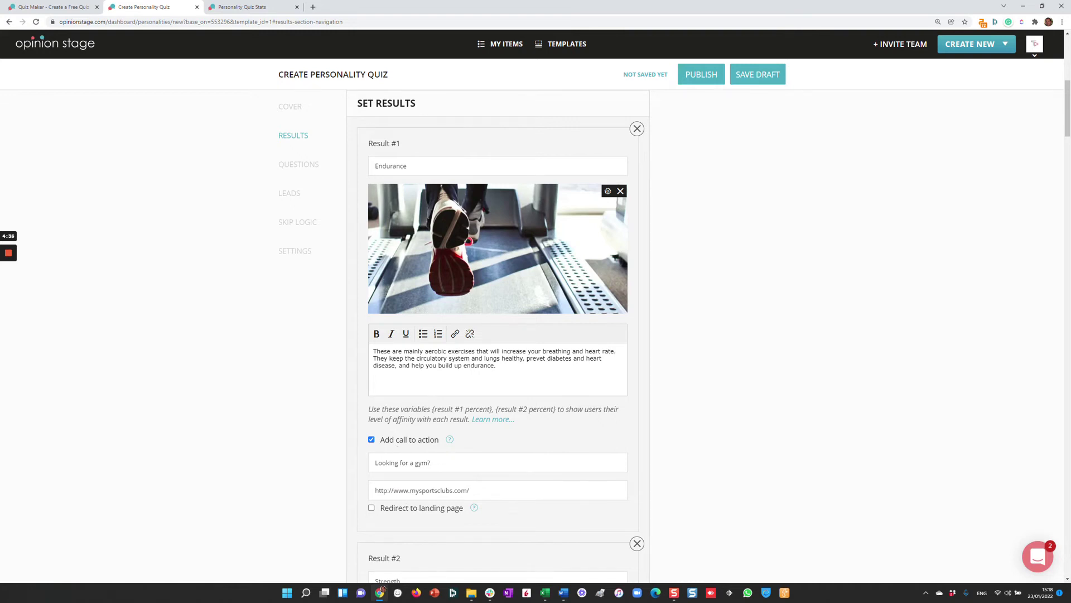
Review the Swimming pool and In a garden result associations, then publish the quiz.
{"action": "left_click", "coordinate": [295, 166]}
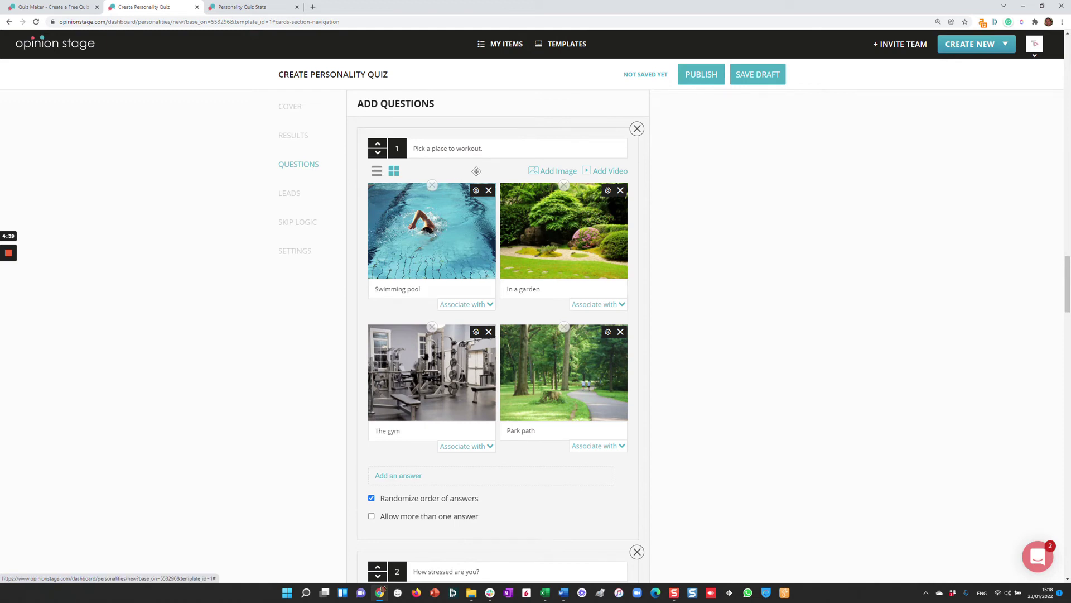
{"action": "left_click", "coordinate": [467, 310]}
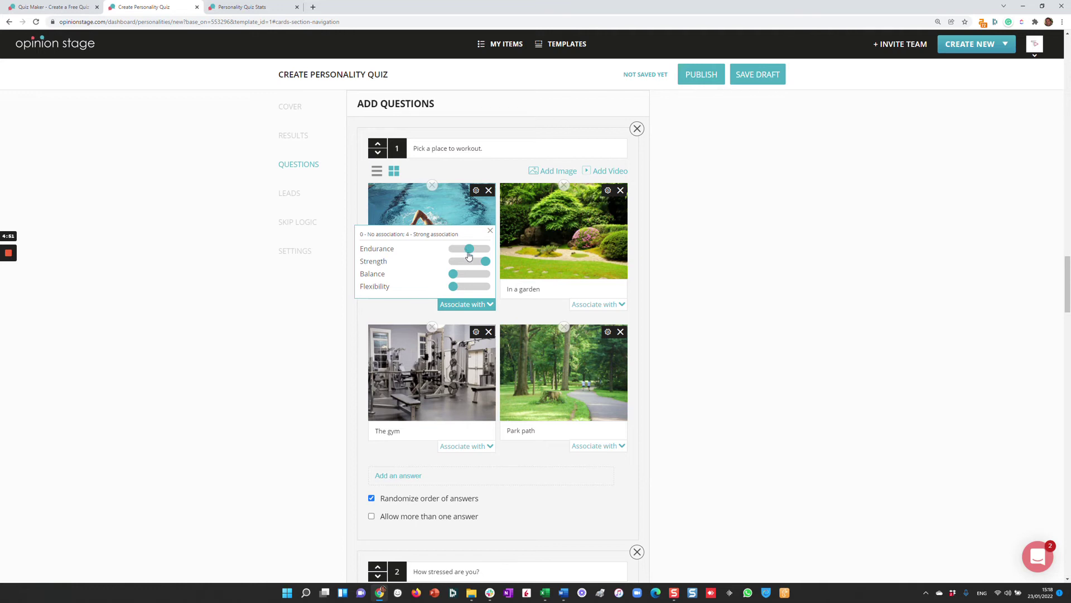
{"action": "left_click", "coordinate": [585, 306]}
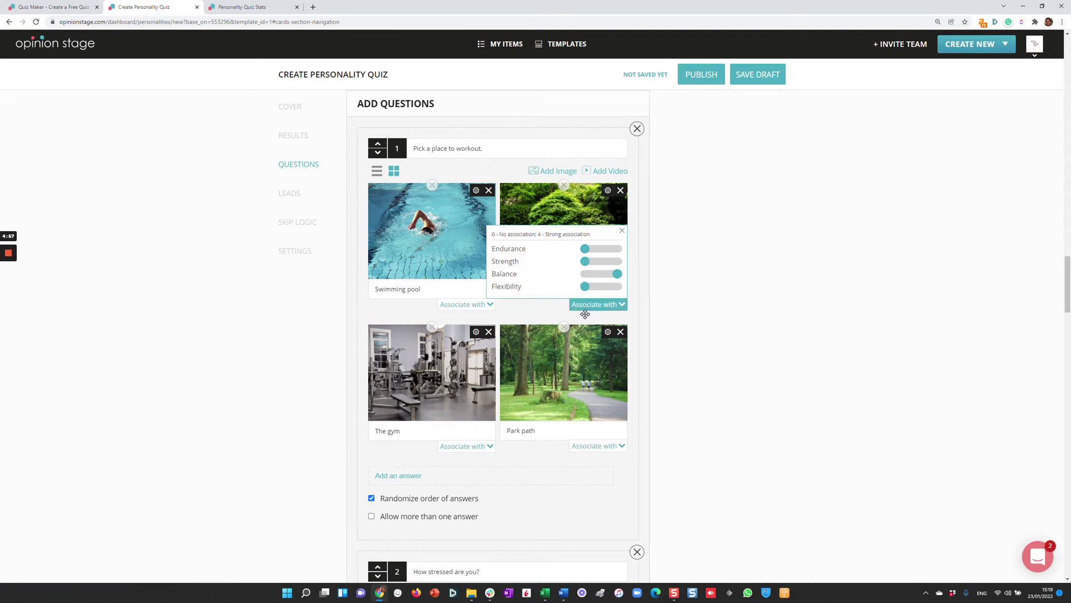
{"action": "left_click", "coordinate": [672, 310]}
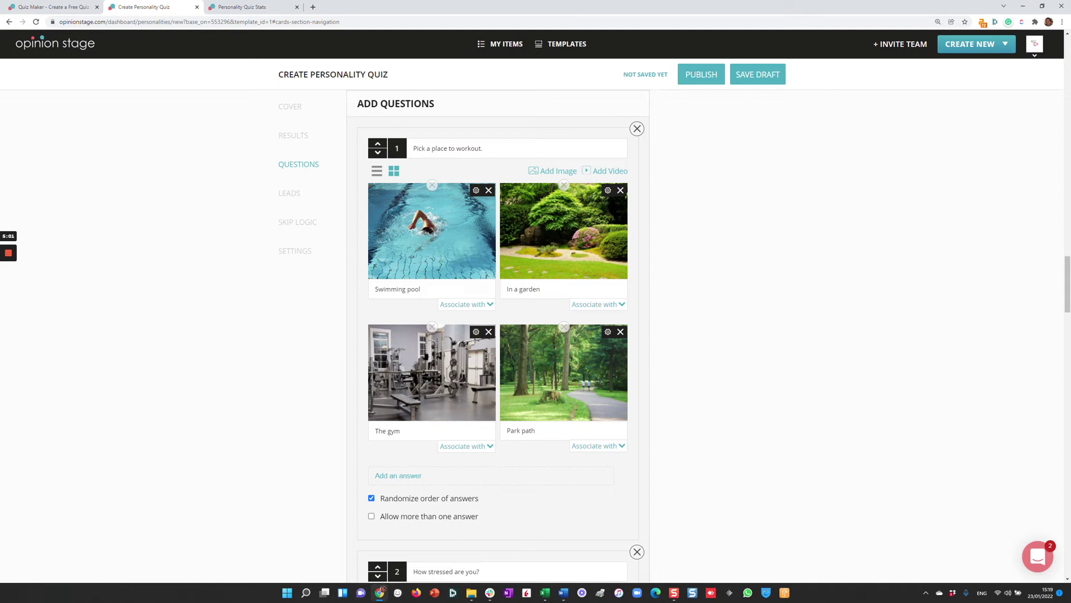
{"action": "scroll", "coordinate": [391, 271], "scroll_direction": "down", "scroll_amount": 1}
{"action": "scroll", "coordinate": [425, 367], "scroll_direction": "down", "scroll_amount": 1}
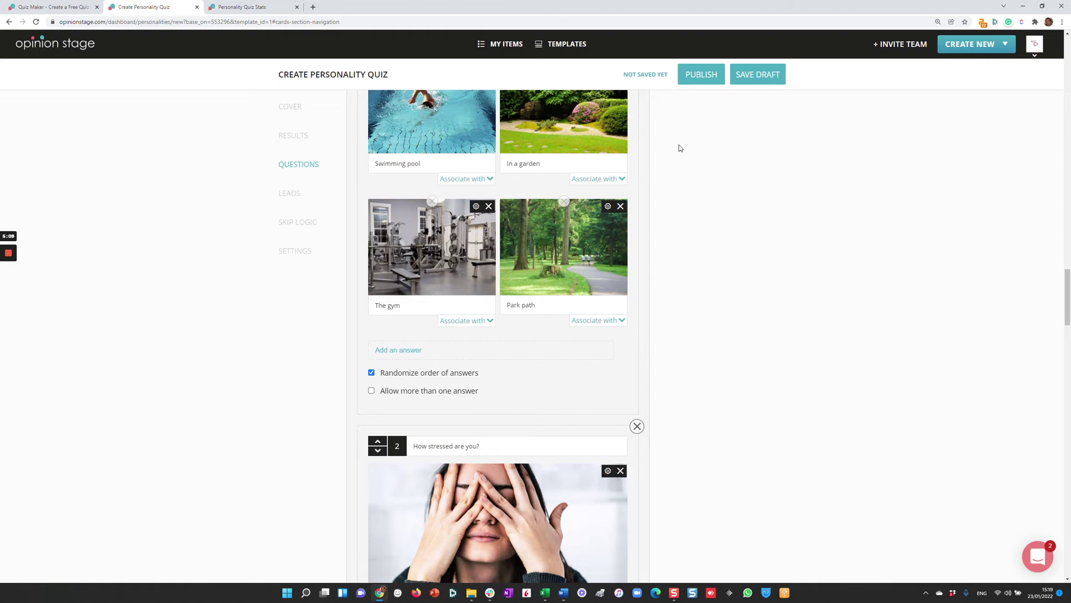
{"action": "left_click", "coordinate": [699, 81]}
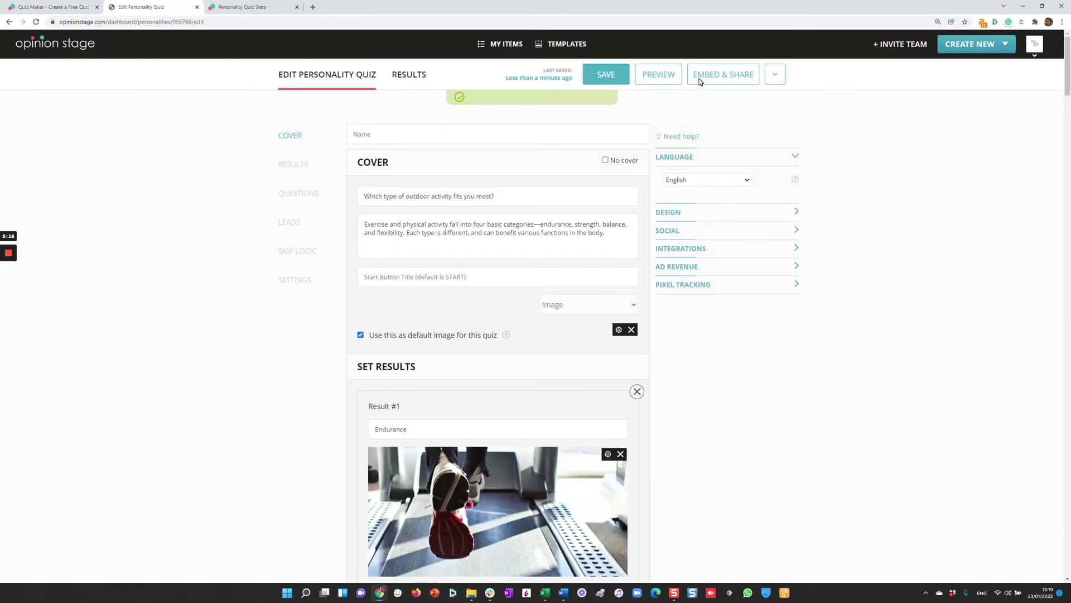
Preview the published outdoor-activity quiz in mobile layout, then close the preview.
{"action": "left_click", "coordinate": [666, 80]}
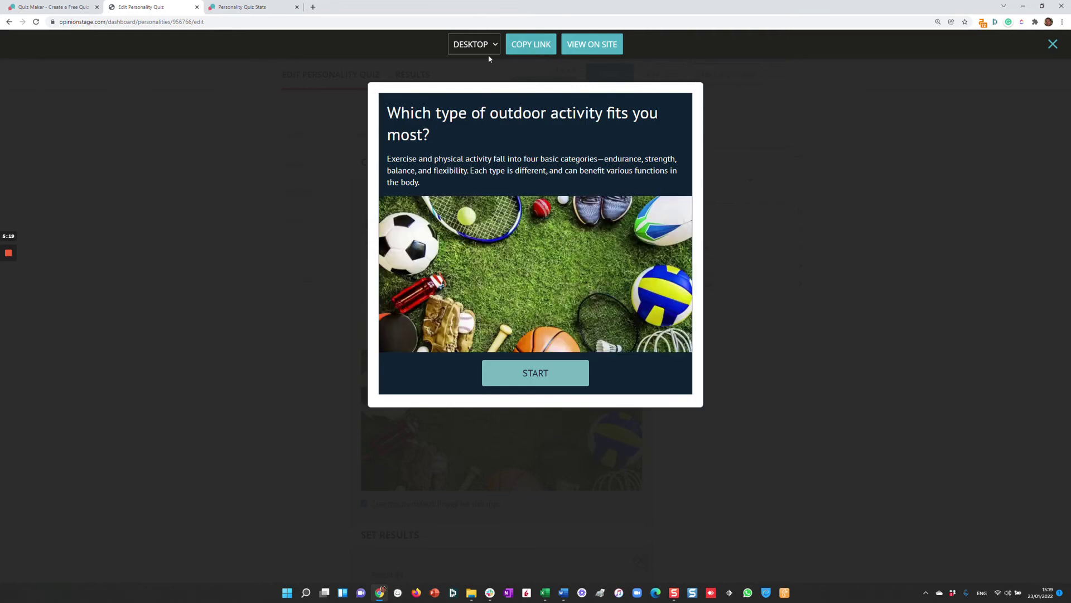
{"action": "left_click", "coordinate": [487, 50]}
{"action": "left_click", "coordinate": [468, 71]}
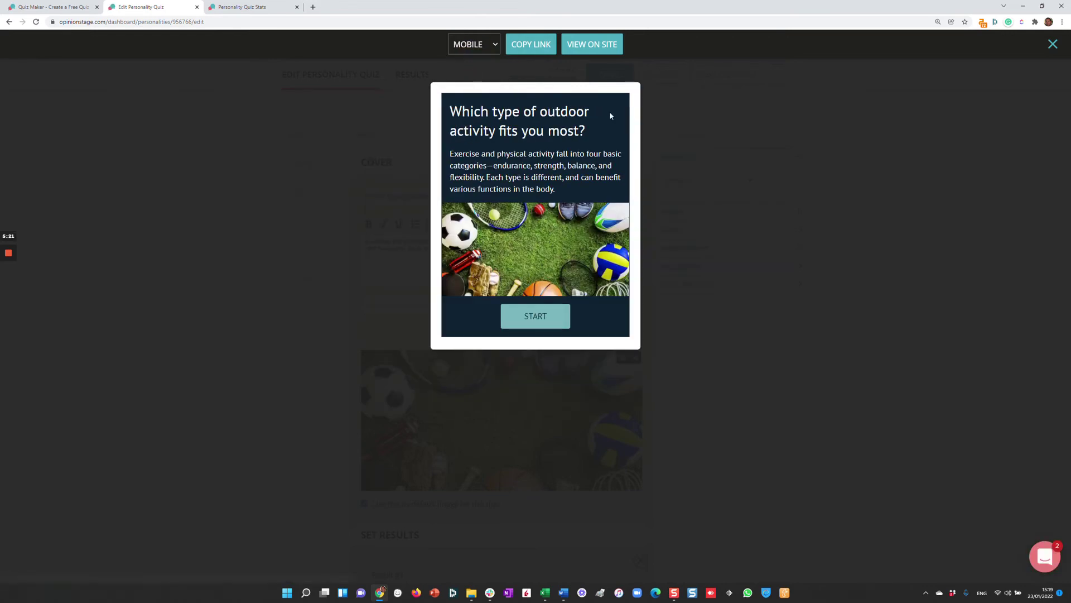
{"action": "left_click", "coordinate": [716, 152]}
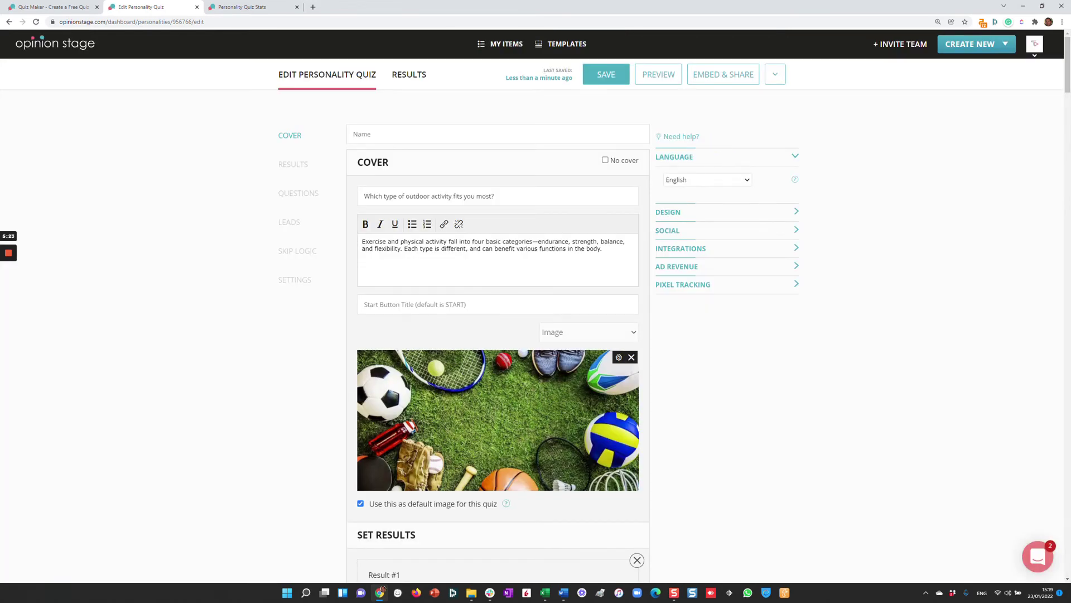
{"action": "left_click", "coordinate": [285, 226]}
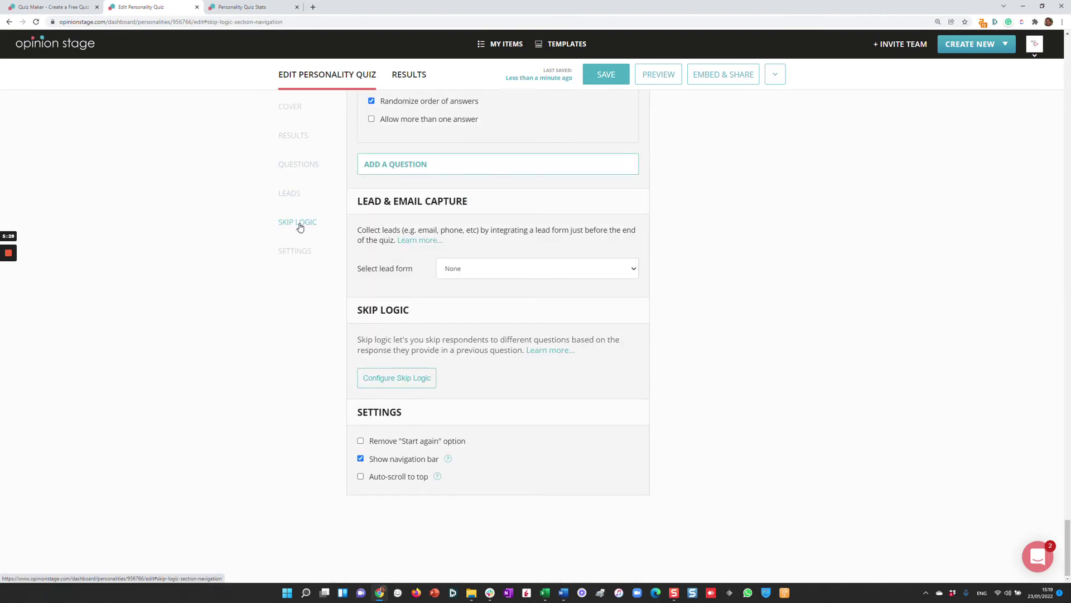
{"action": "left_click", "coordinate": [393, 377]}
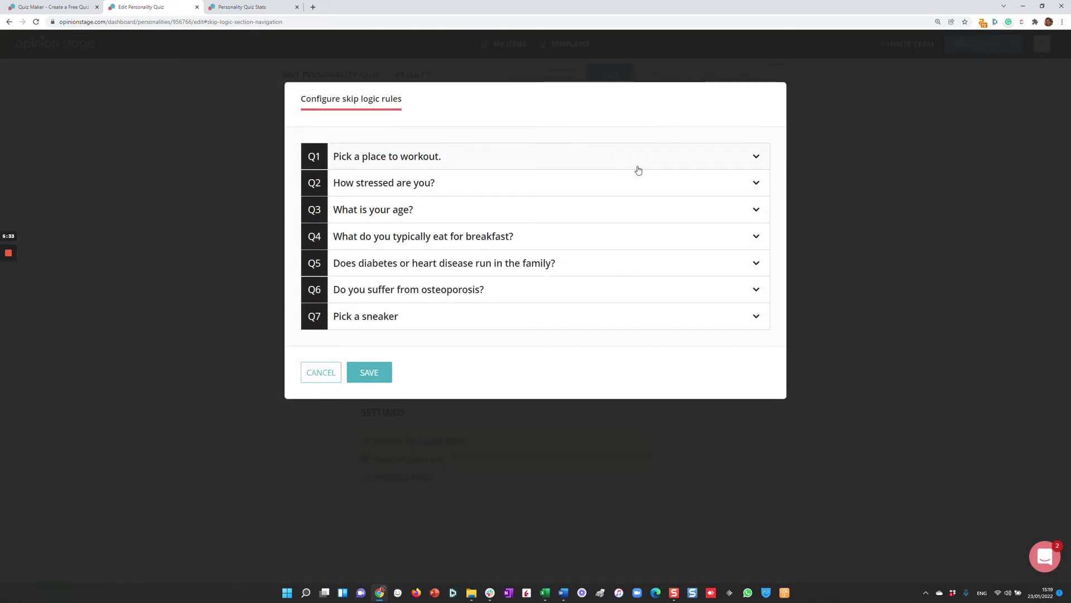
{"action": "left_click", "coordinate": [748, 163]}
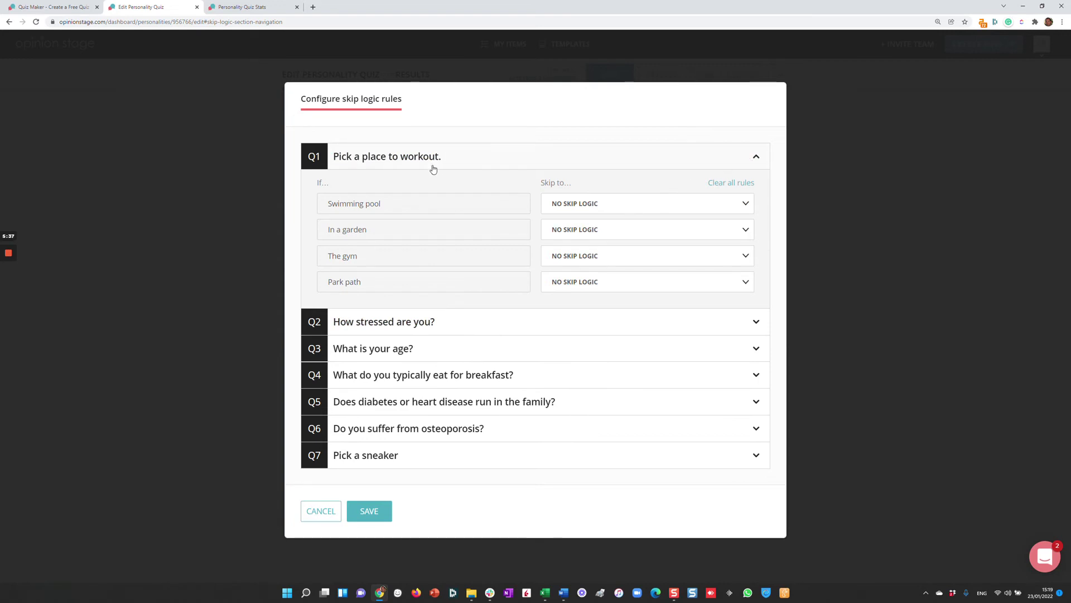
{"action": "left_click", "coordinate": [558, 204]}
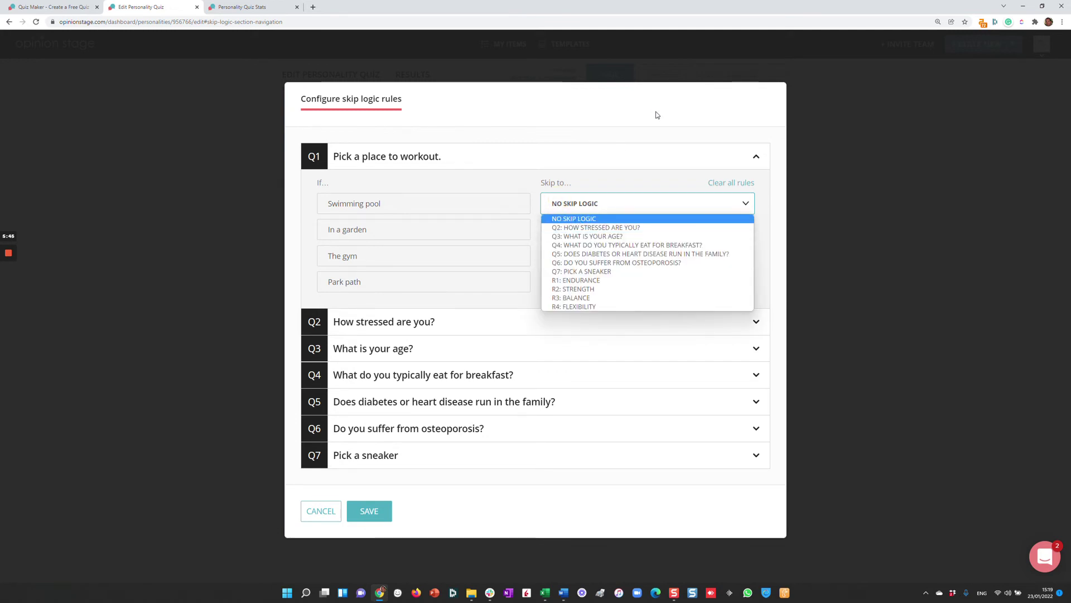
{"action": "left_click", "coordinate": [878, 147]}
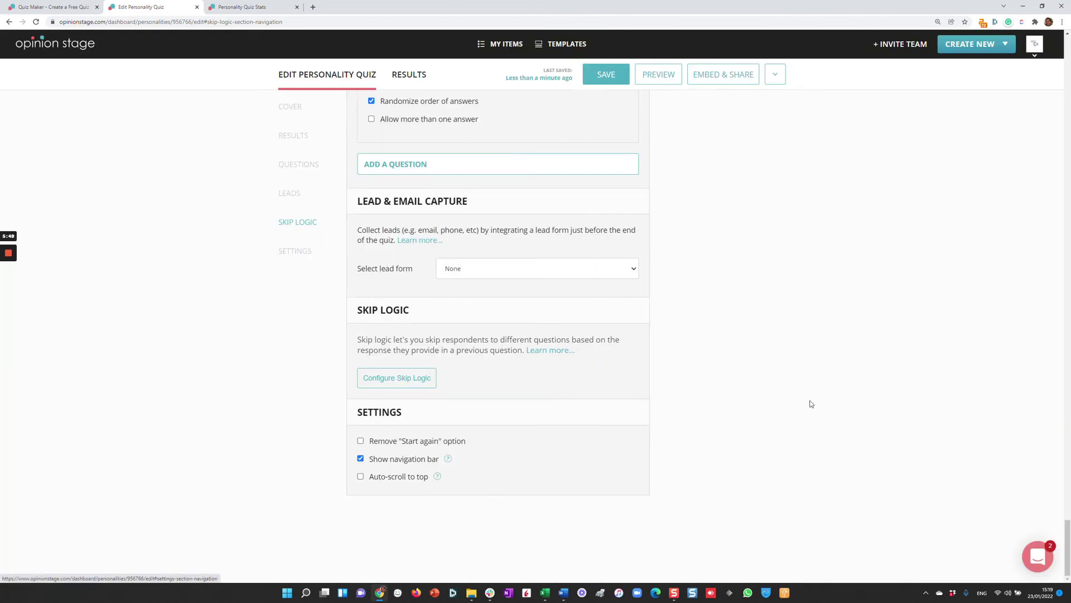
{"action": "left_click_drag", "start_coordinate": [1068, 522], "coordinate": [1041, 36]}
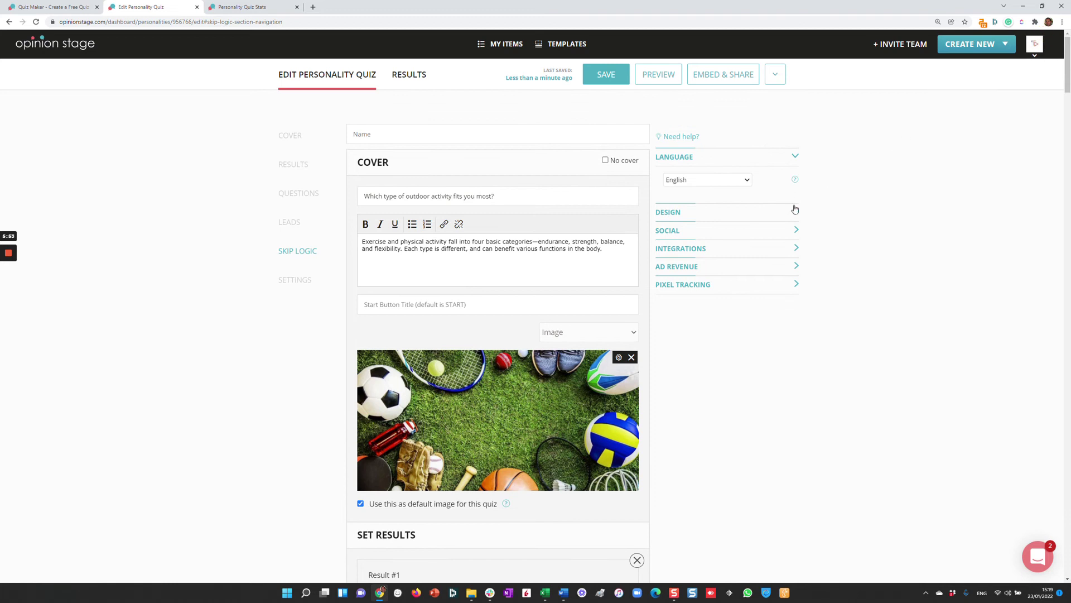
{"action": "left_click", "coordinate": [794, 209]}
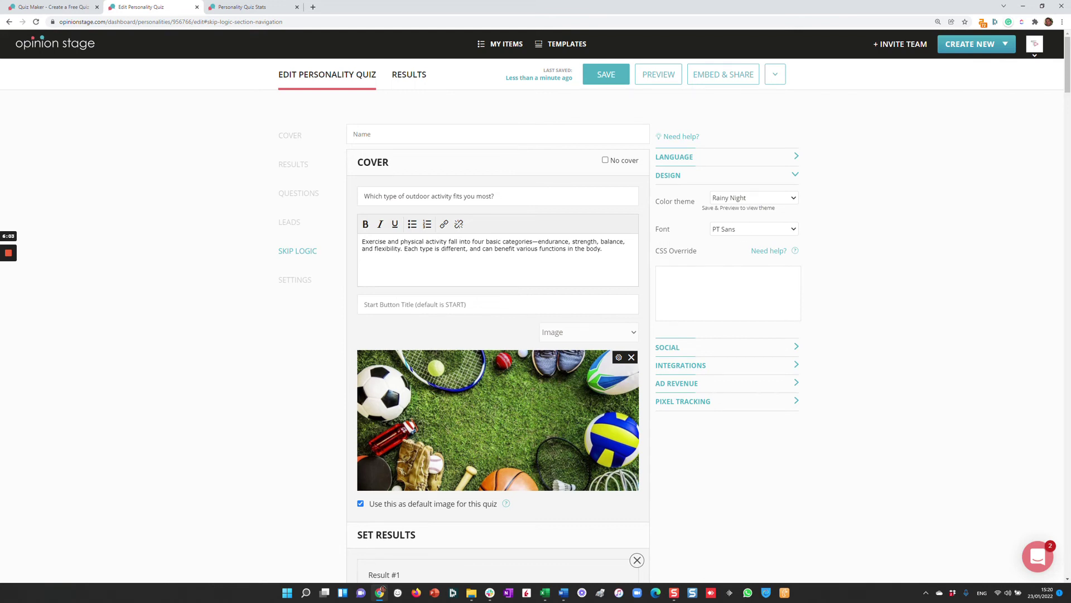
{"action": "left_click", "coordinate": [794, 175]}
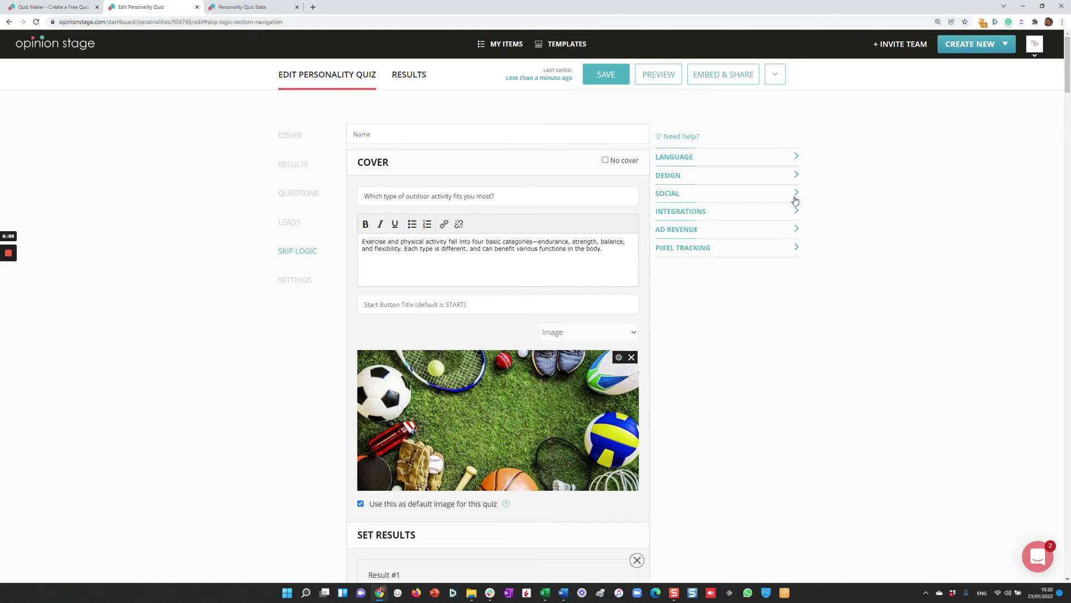
{"action": "left_click", "coordinate": [795, 196]}
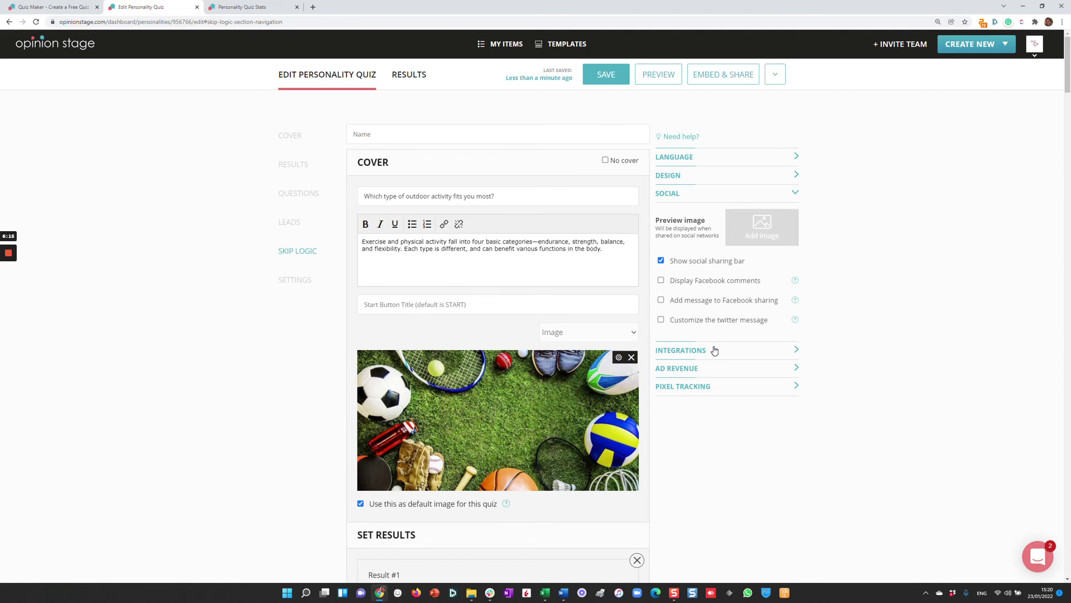
{"action": "left_click", "coordinate": [795, 193]}
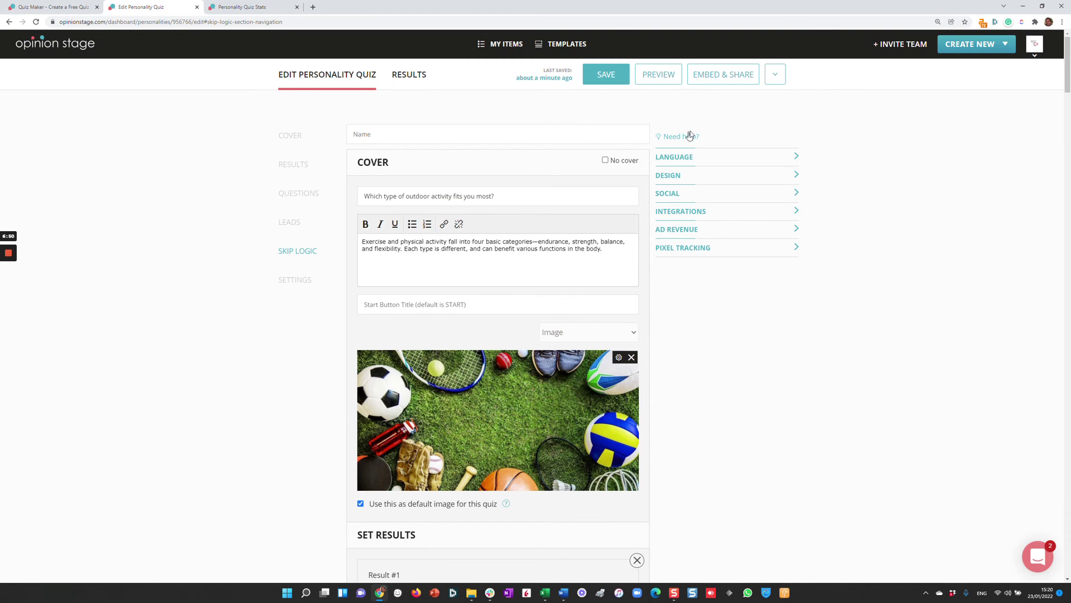
{"action": "left_click", "coordinate": [726, 81]}
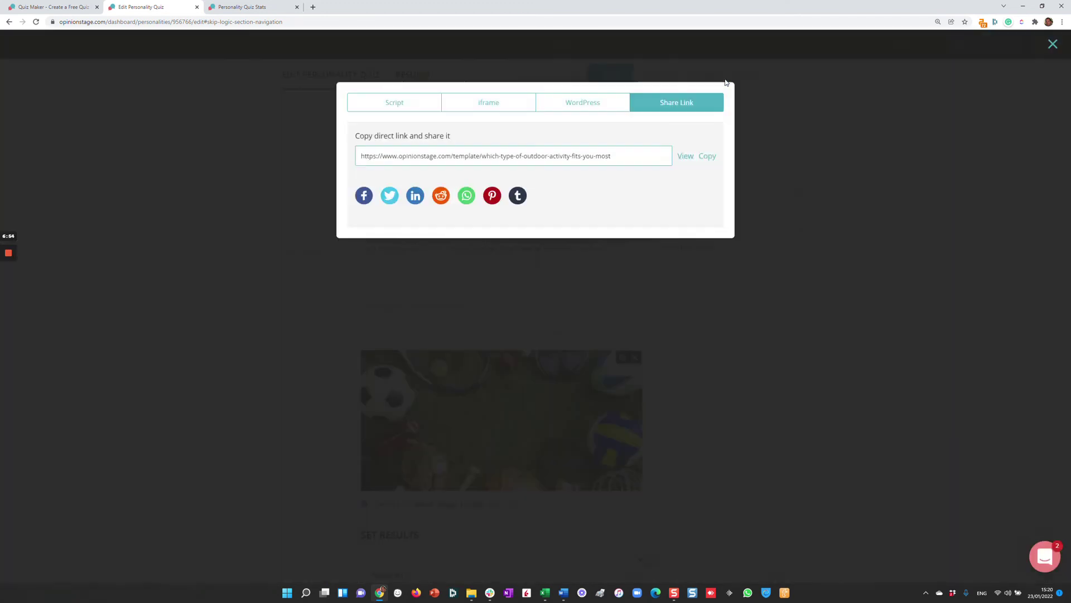
{"action": "left_click", "coordinate": [402, 105]}
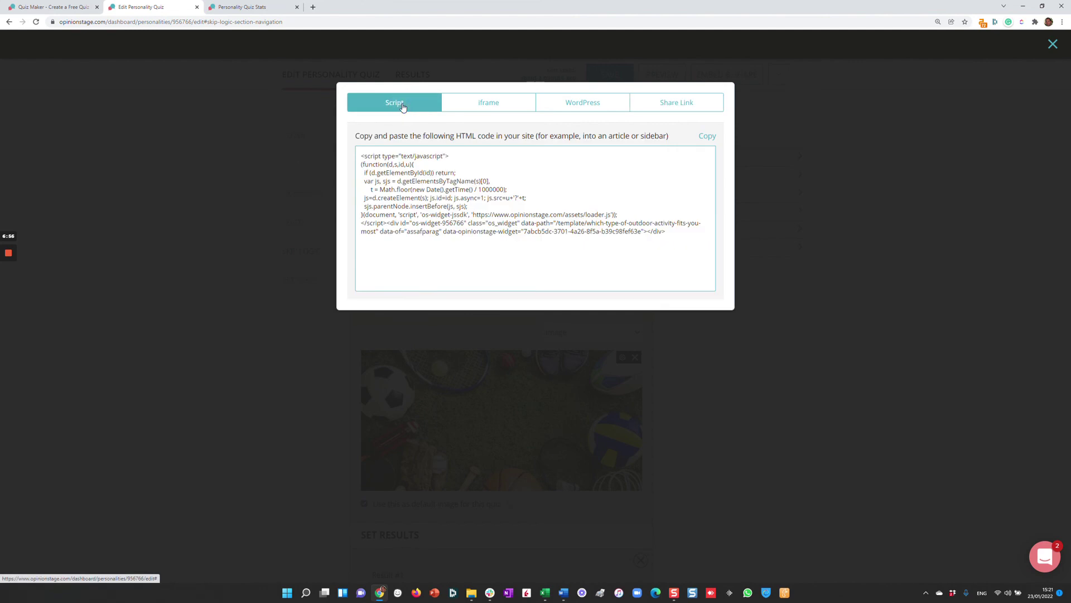
{"action": "left_click", "coordinate": [486, 113]}
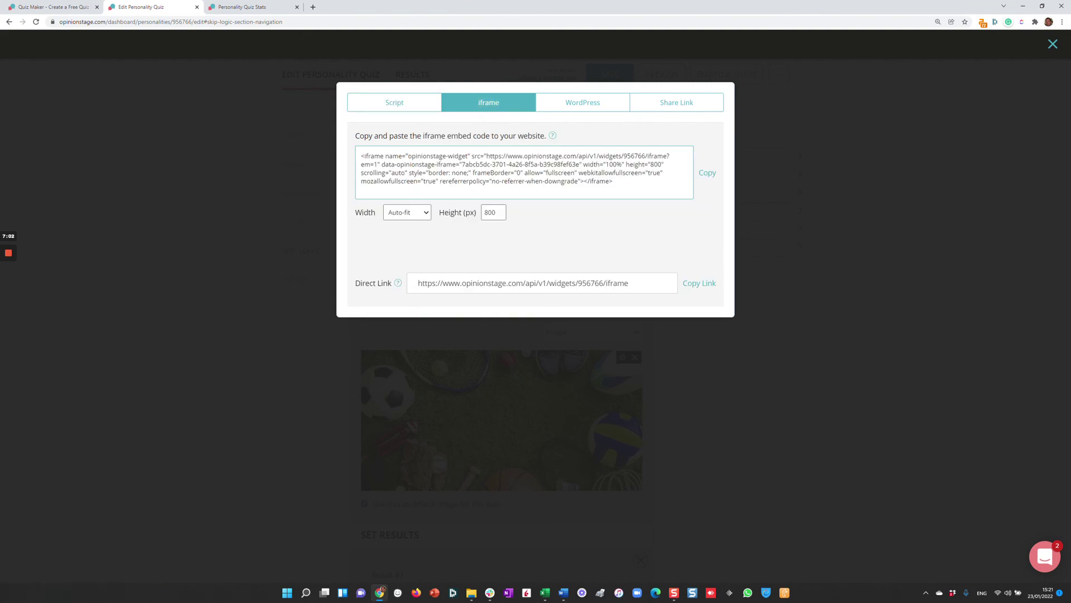
{"action": "left_click", "coordinate": [594, 103]}
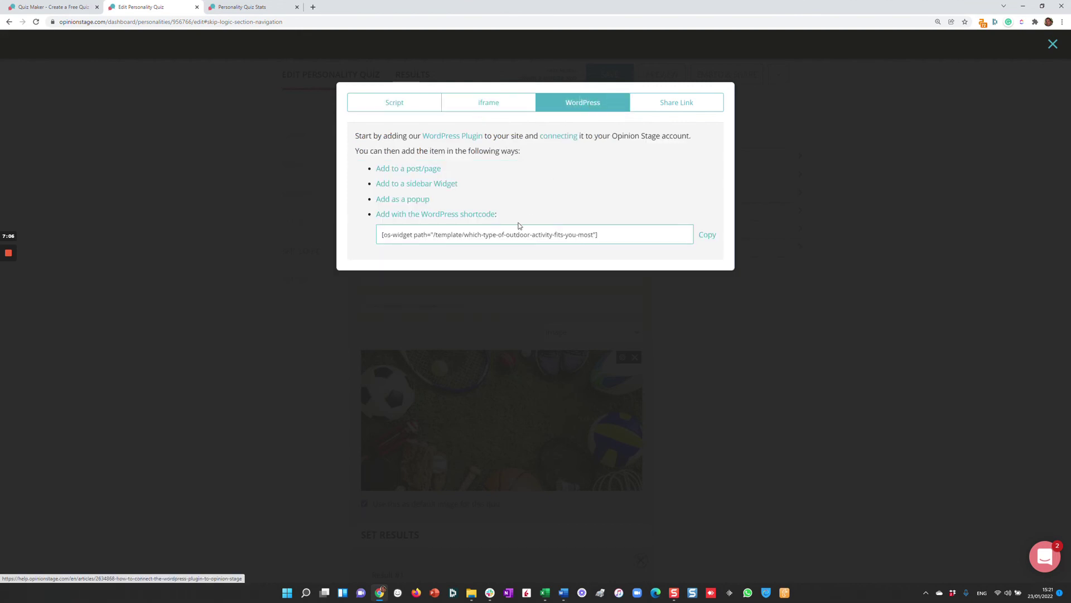
{"action": "left_click", "coordinate": [692, 102]}
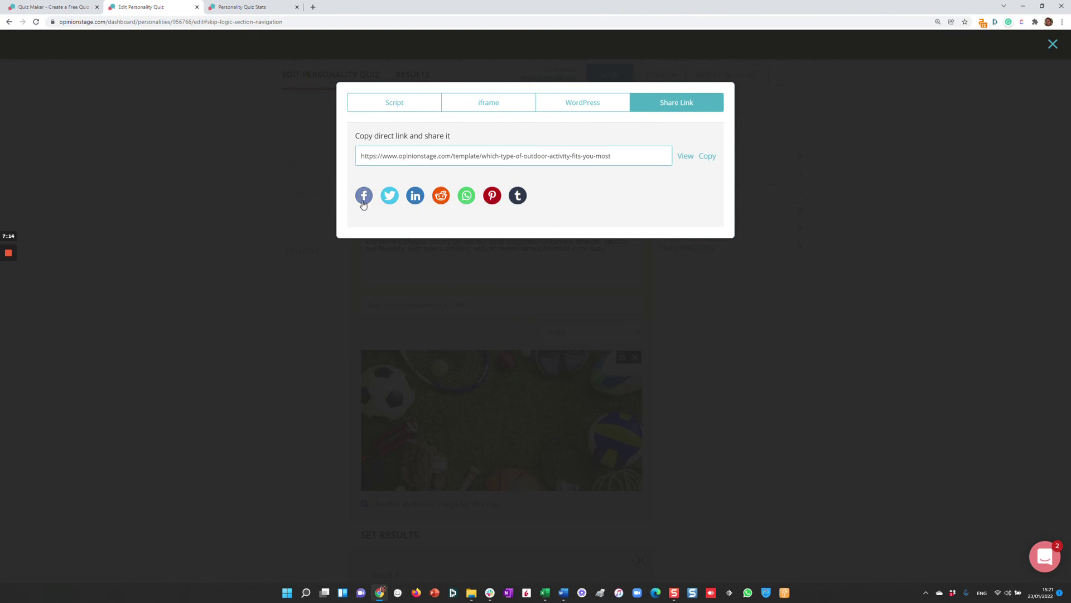
{"action": "left_click", "coordinate": [1053, 45]}
In the quiz stats, report answers for the Beatles songs question and scroll down to the Outcome Report.
{"action": "left_click", "coordinate": [236, 11]}
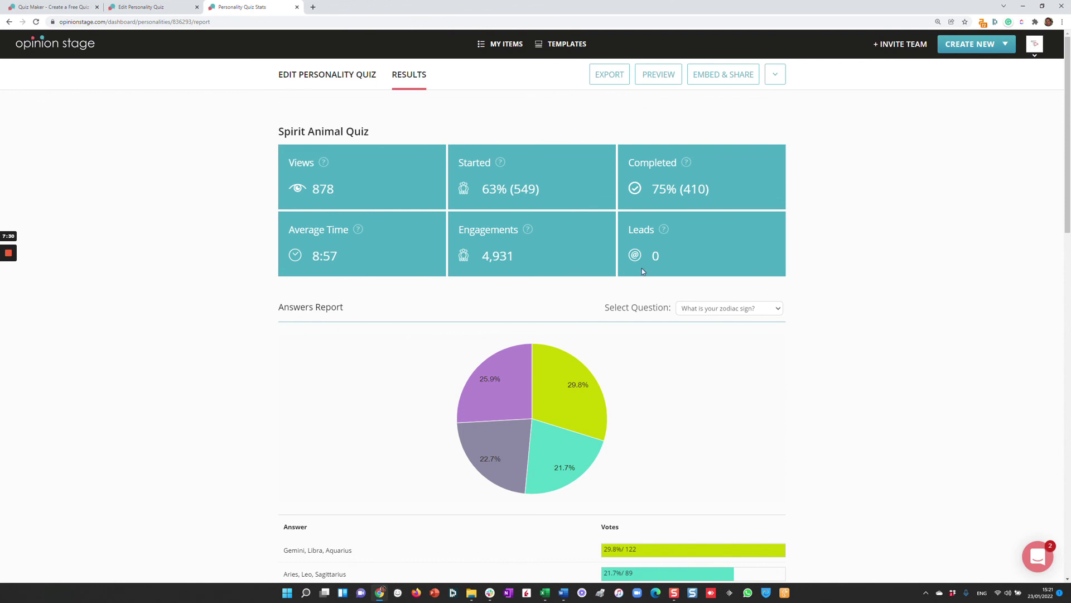
{"action": "left_click", "coordinate": [723, 311]}
{"action": "left_click", "coordinate": [709, 338]}
{"action": "scroll", "coordinate": [602, 315], "scroll_direction": "down", "scroll_amount": 6}
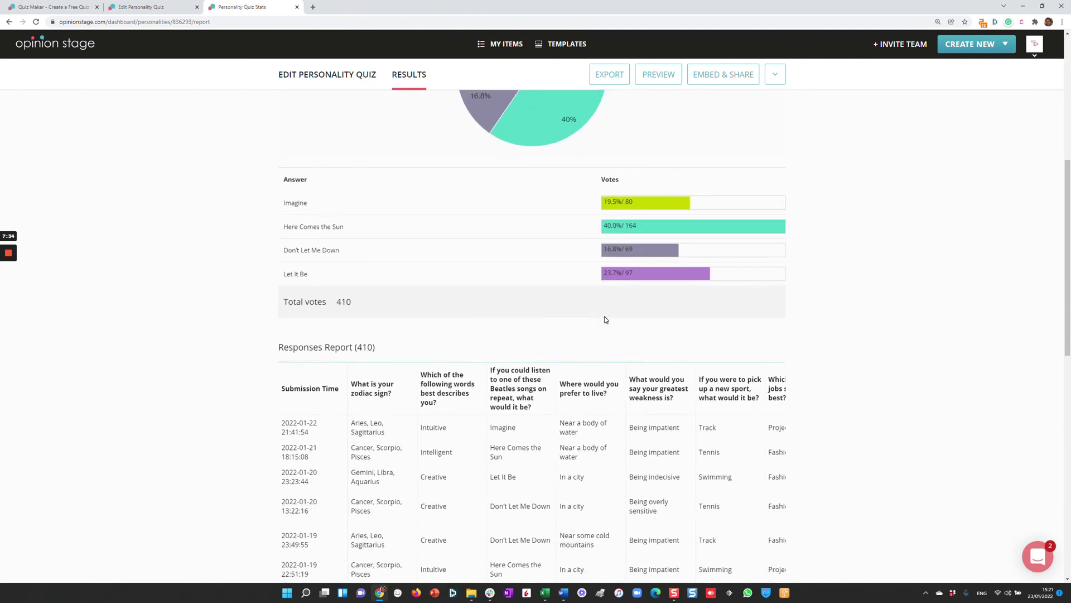
{"action": "scroll", "coordinate": [606, 319], "scroll_direction": "down", "scroll_amount": 5}
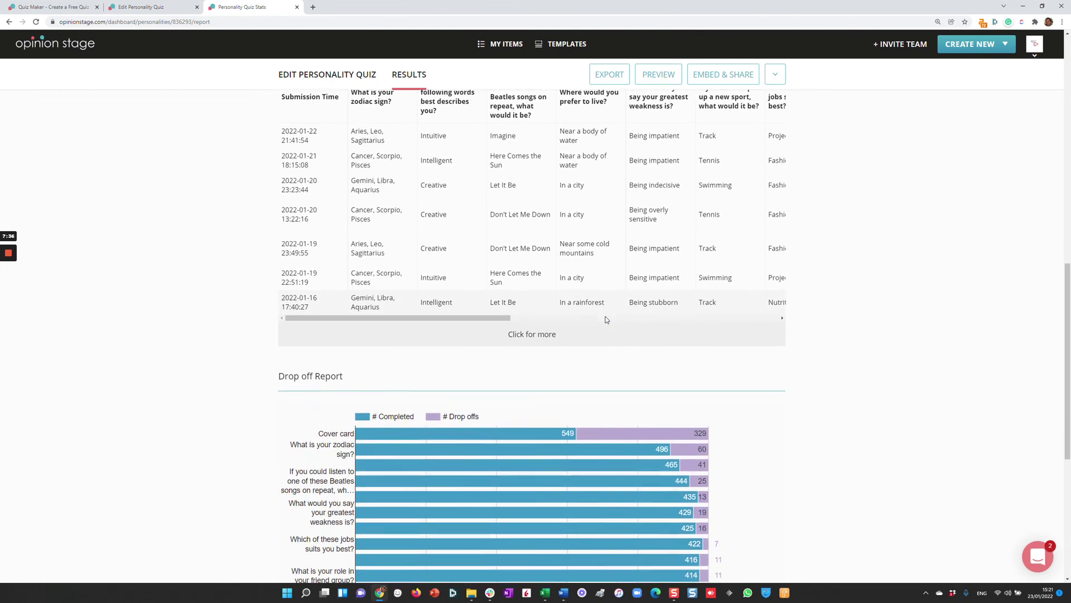
{"action": "scroll", "coordinate": [606, 319], "scroll_direction": "down", "scroll_amount": 6}
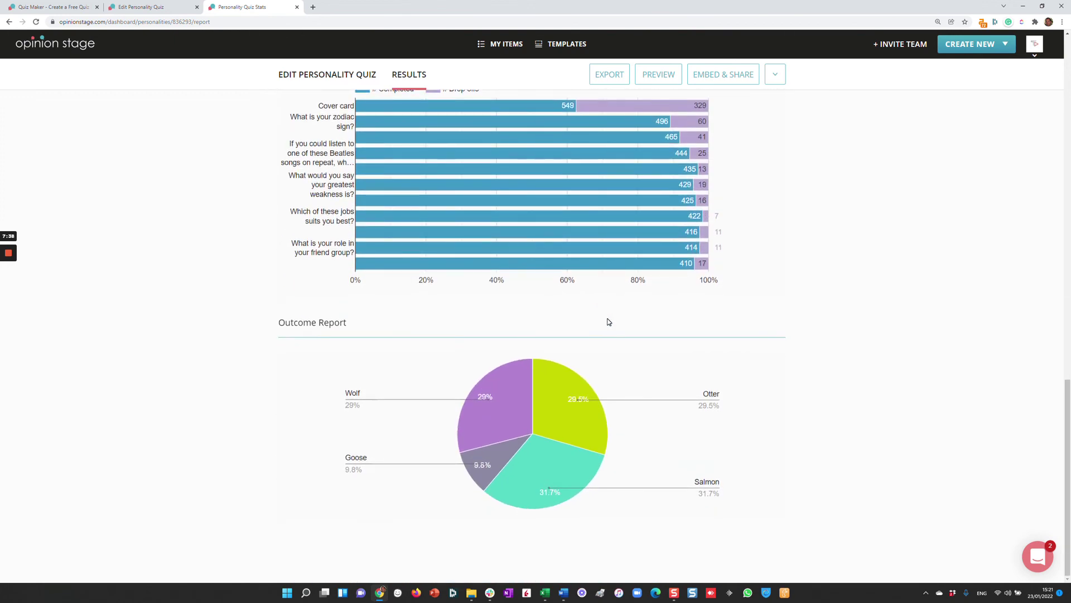
{"action": "mouse_move", "coordinate": [607, 122]}
Return to the quiz maker tab, go to the Opinion Stage homepage and log in to My Items.
{"action": "left_click", "coordinate": [71, 6]}
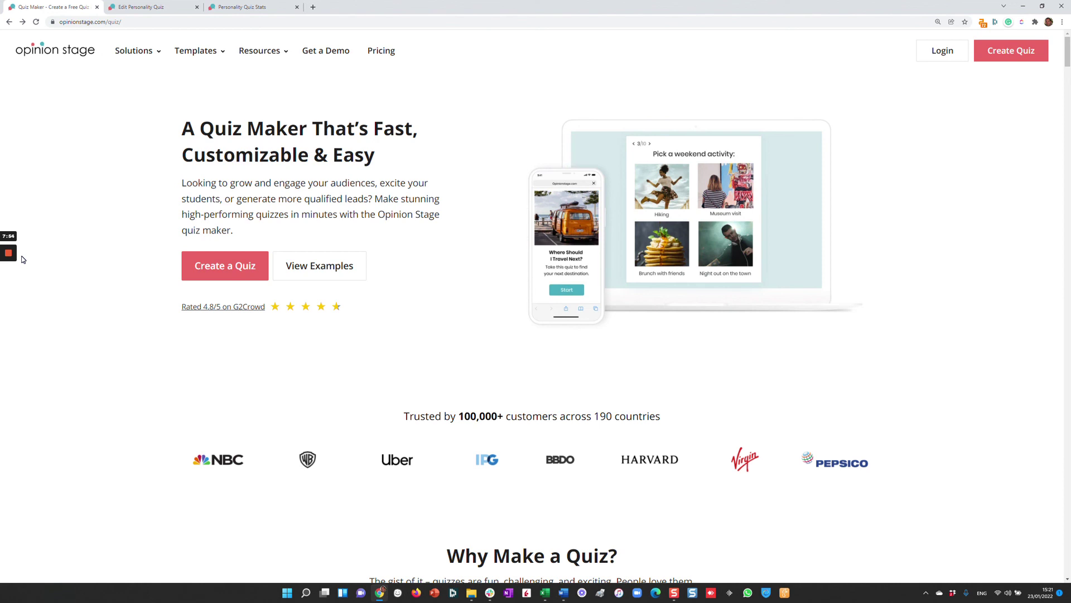
{"action": "left_click", "coordinate": [75, 54]}
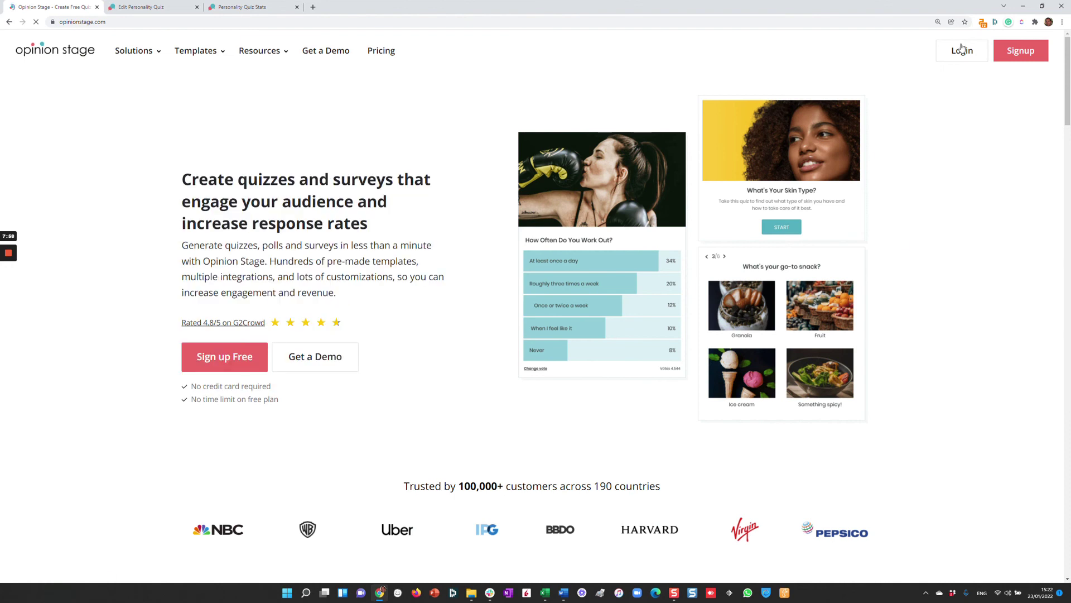
{"action": "left_click", "coordinate": [960, 51]}
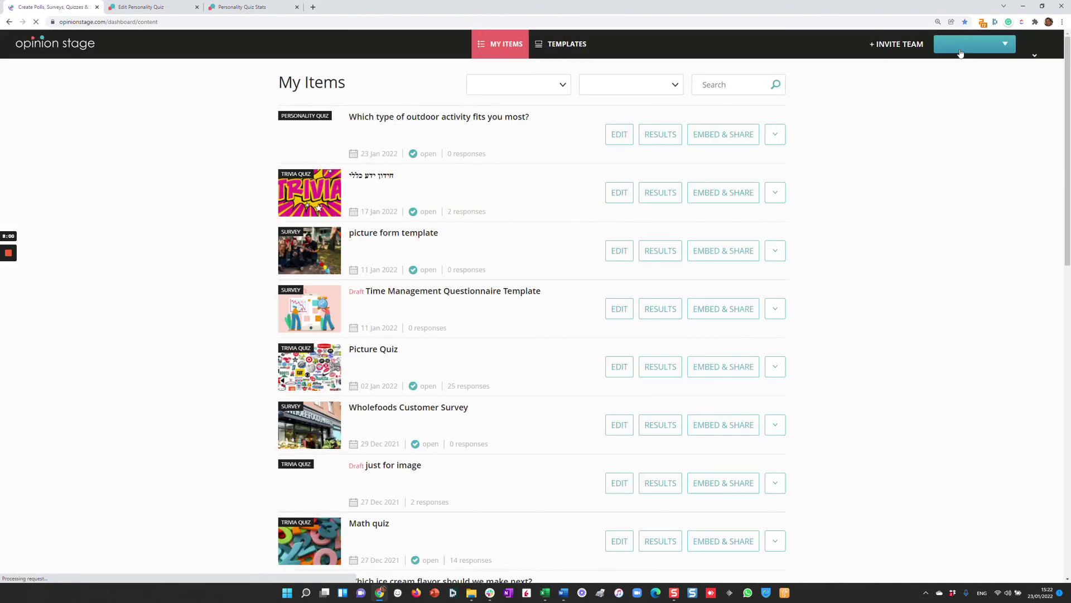